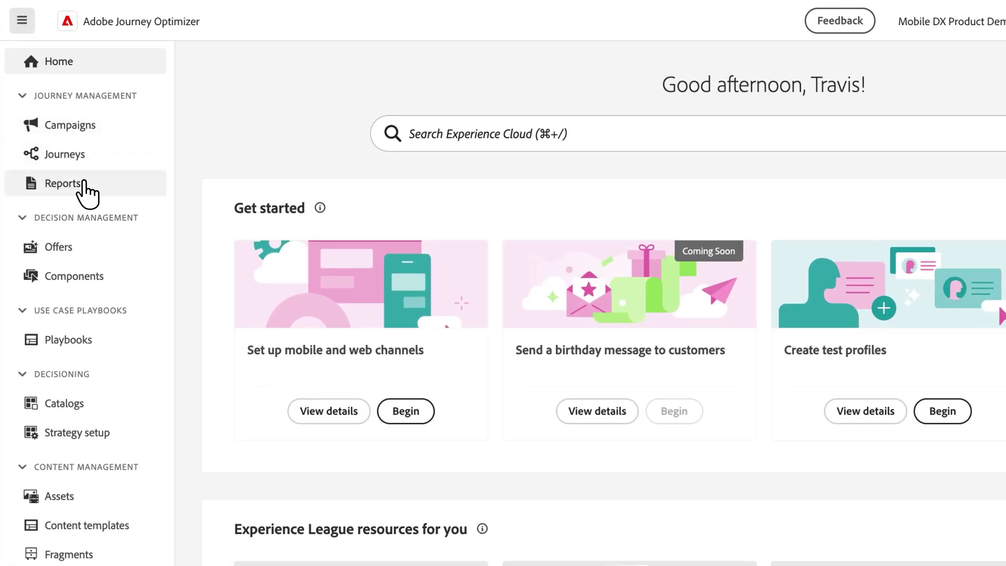
- Open the Reports page and browse its Highlights, Journeys and Campaigns performance sections
scroll(76, 343, down, 4)
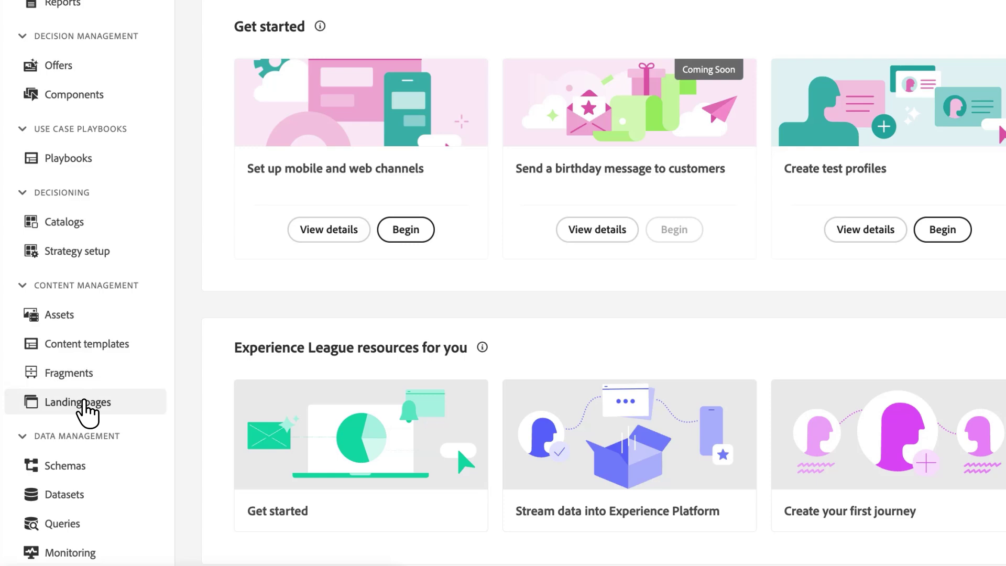
scroll(86, 406, down, 3)
scroll(86, 412, down, 3)
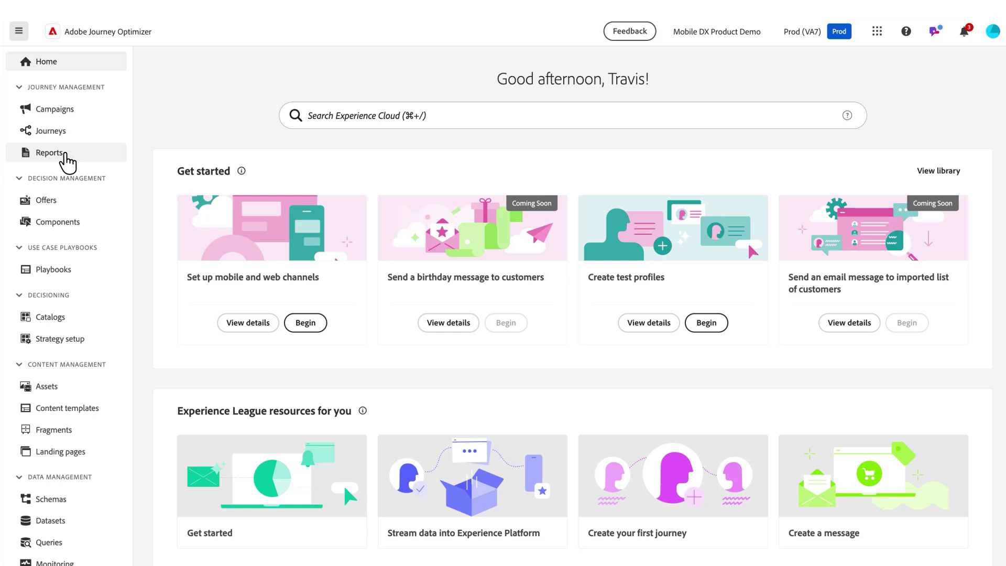
click(67, 163)
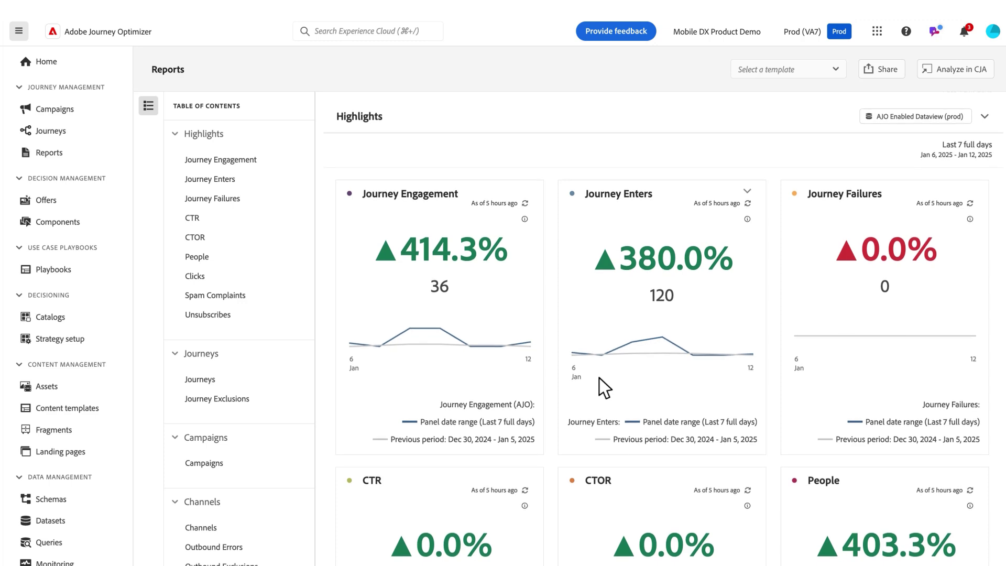
scroll(599, 379, down, 2)
scroll(599, 378, down, 6)
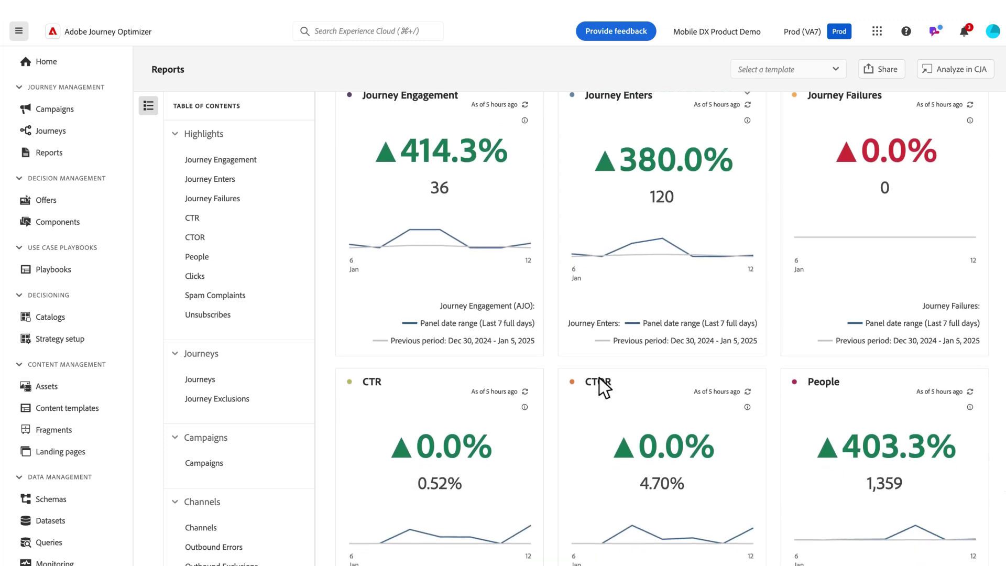
scroll(599, 378, down, 10)
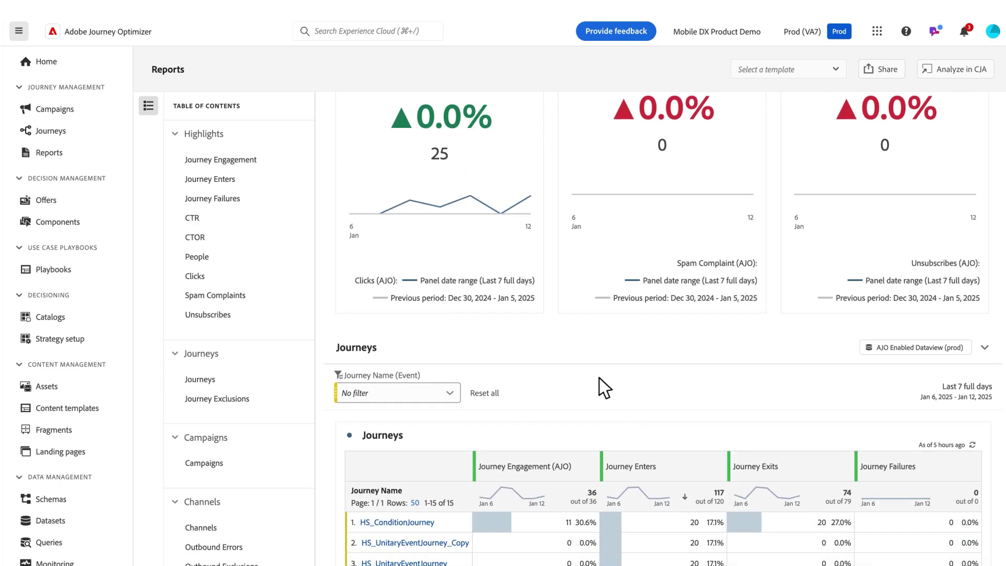
scroll(600, 379, down, 1)
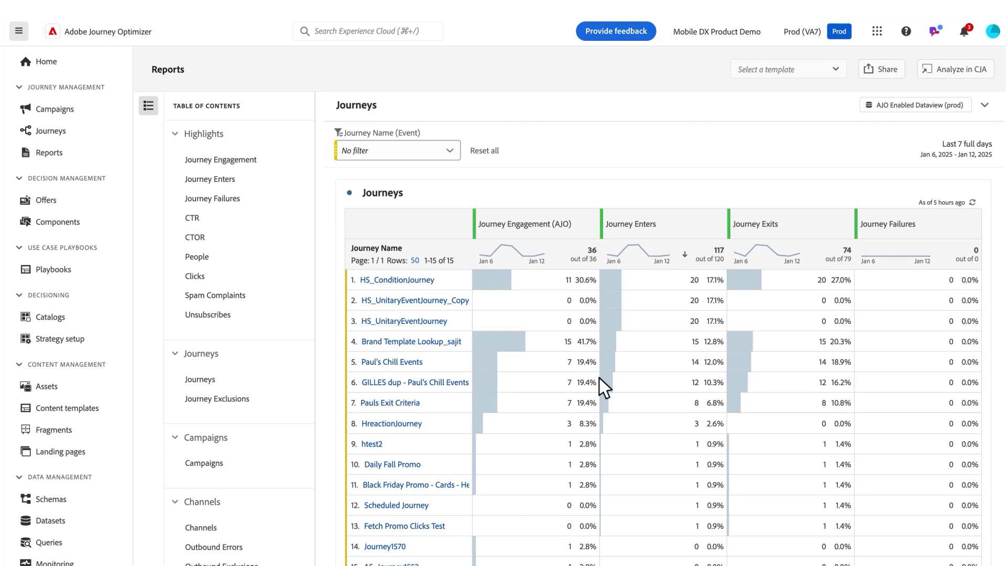
scroll(600, 379, down, 3)
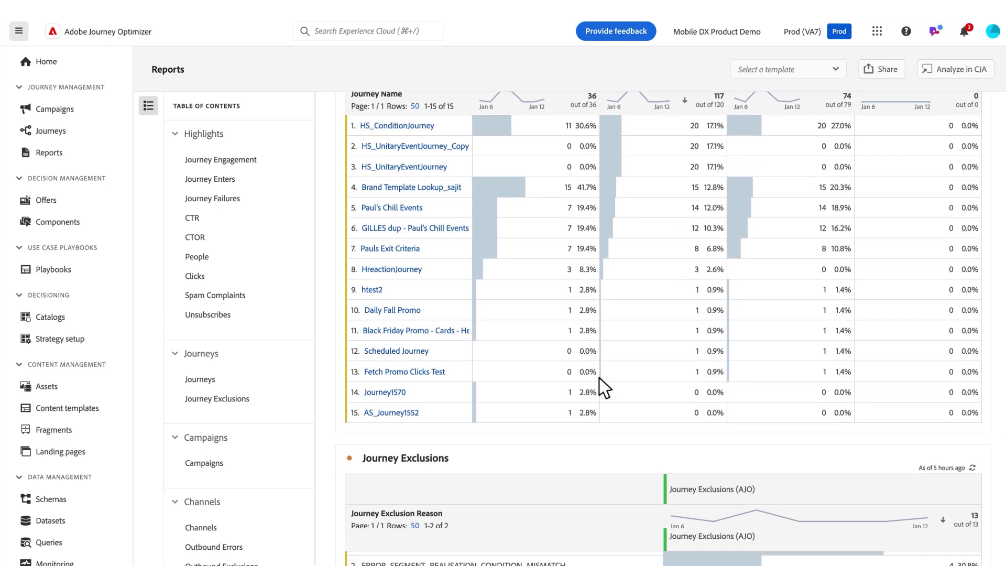
scroll(599, 378, down, 8)
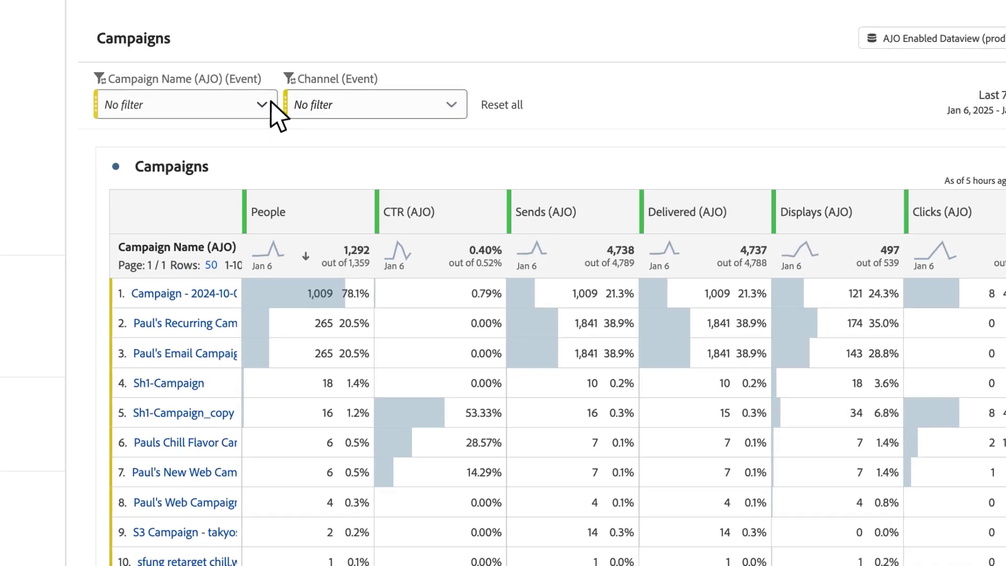
click(454, 237)
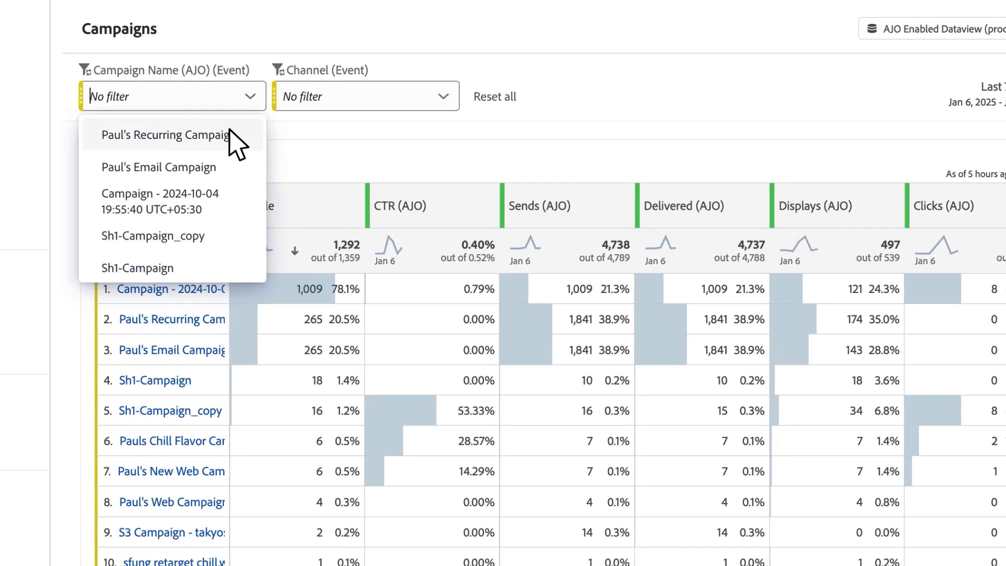
click(455, 105)
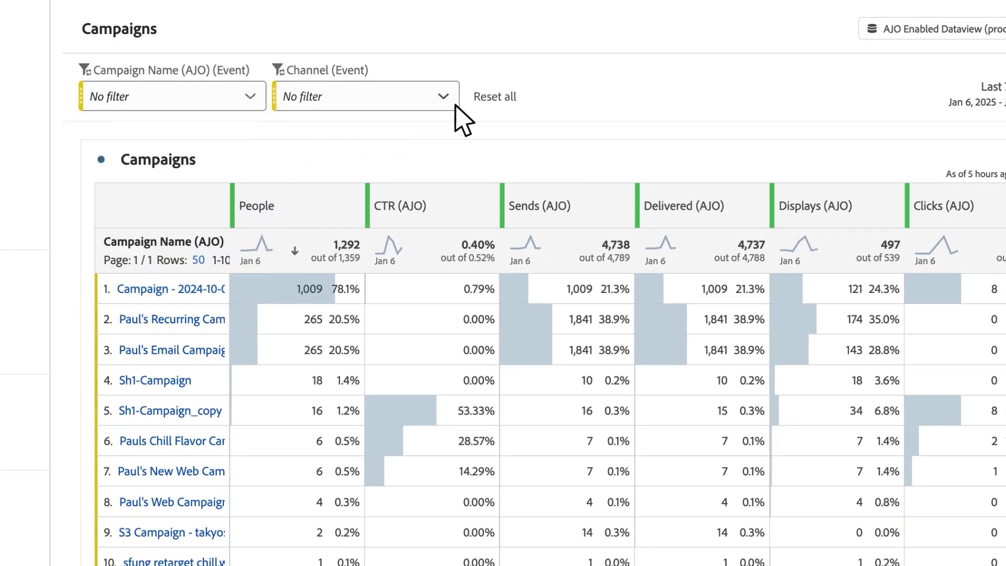
click(454, 106)
click(410, 134)
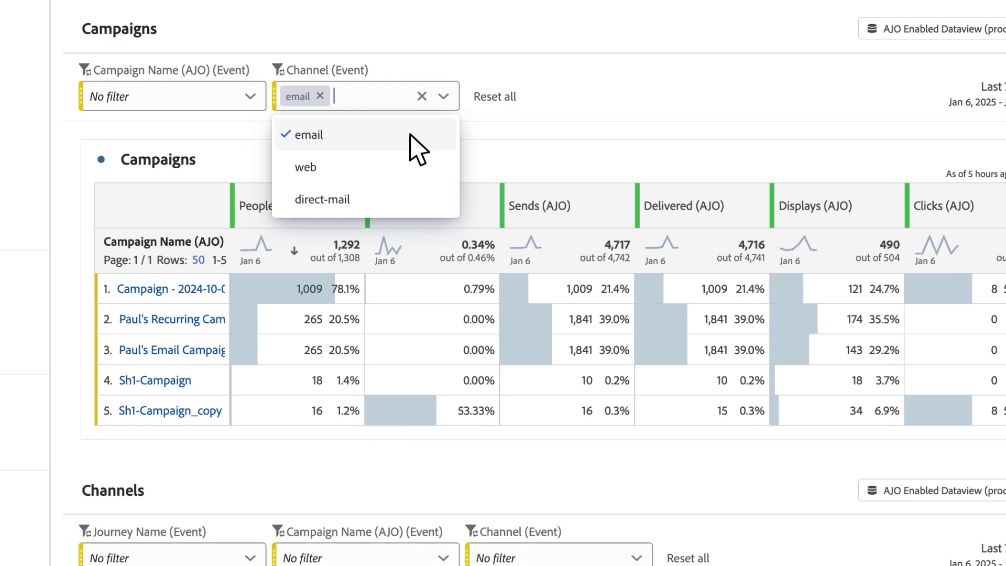
click(410, 137)
click(404, 177)
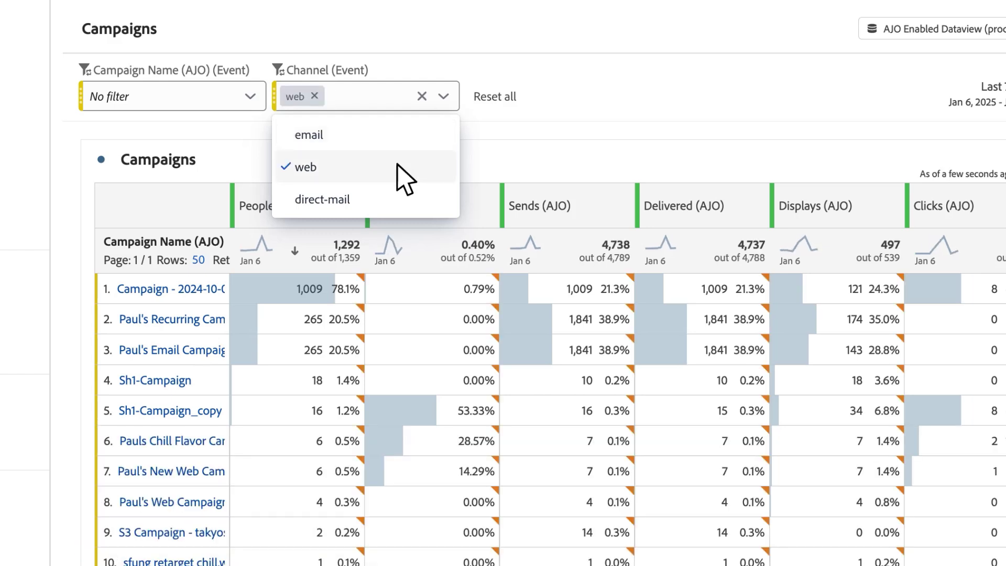
click(404, 176)
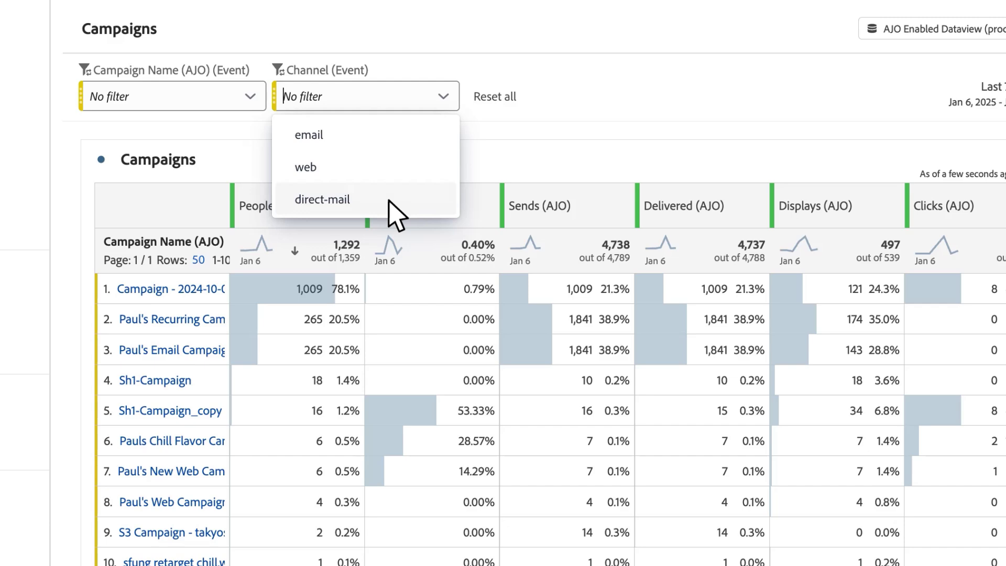
click(397, 215)
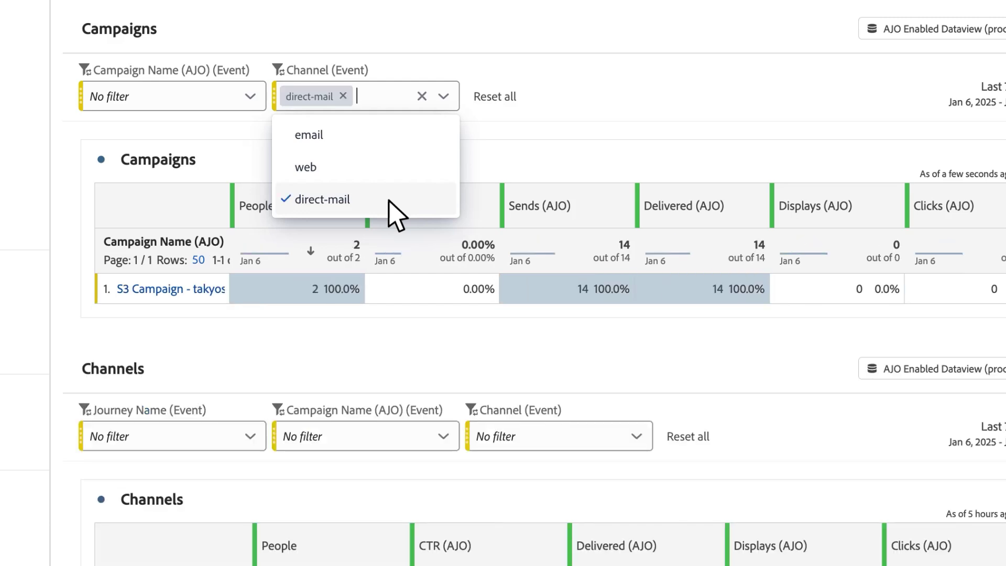
click(397, 214)
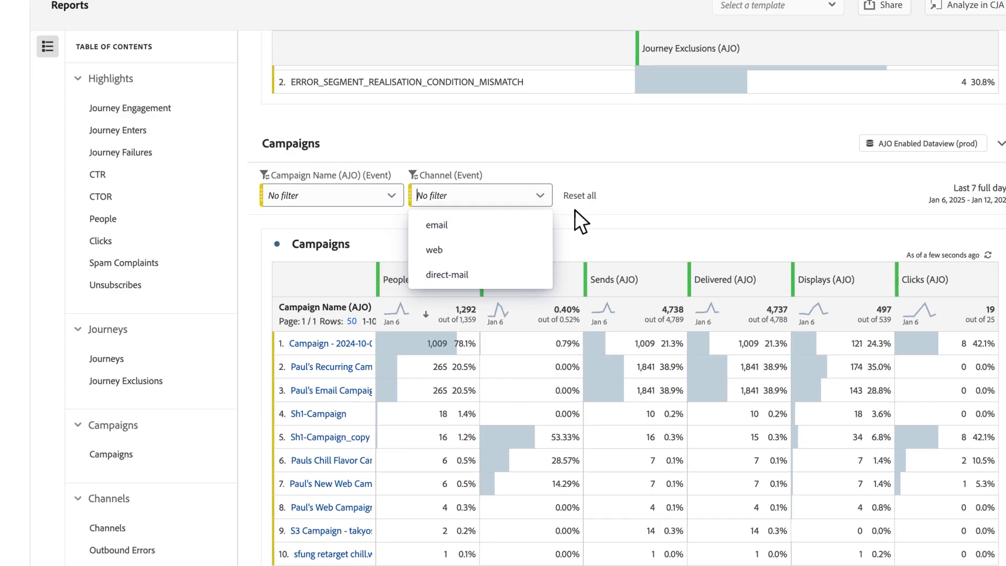
click(574, 210)
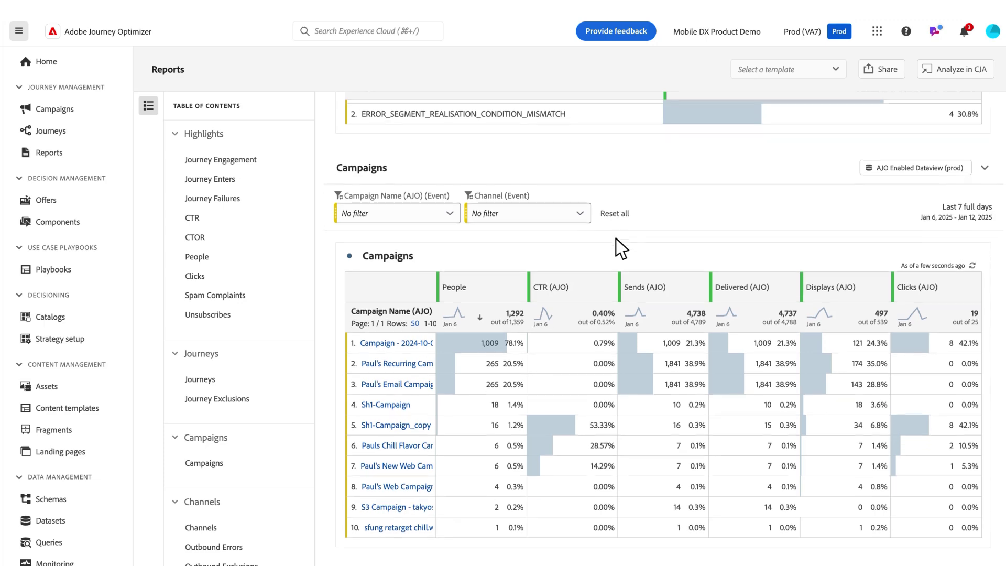
- Jump to the Outbound Exclusions section from the table of contents, then back to Journeys
scroll(621, 249, down, 8)
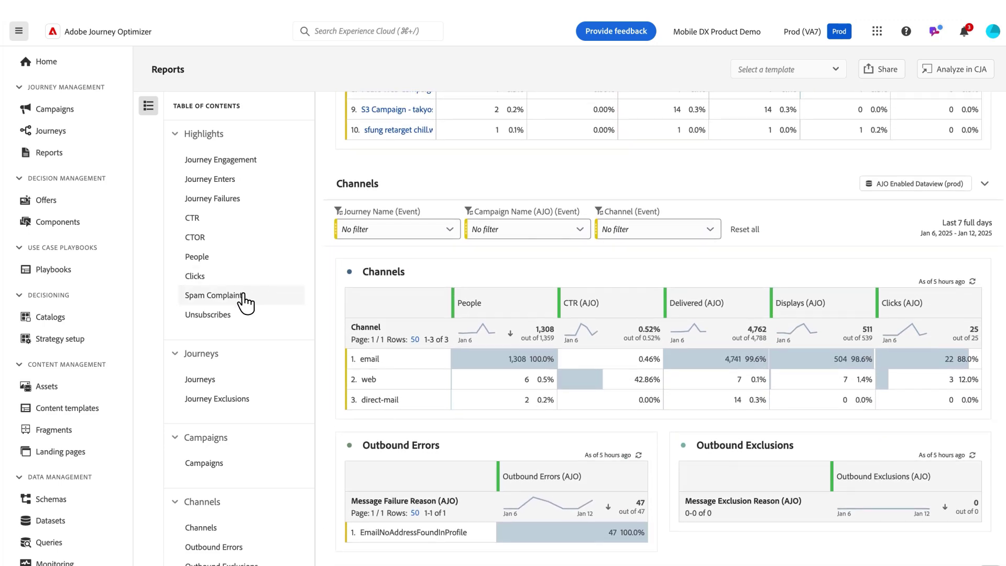
scroll(244, 301, down, 3)
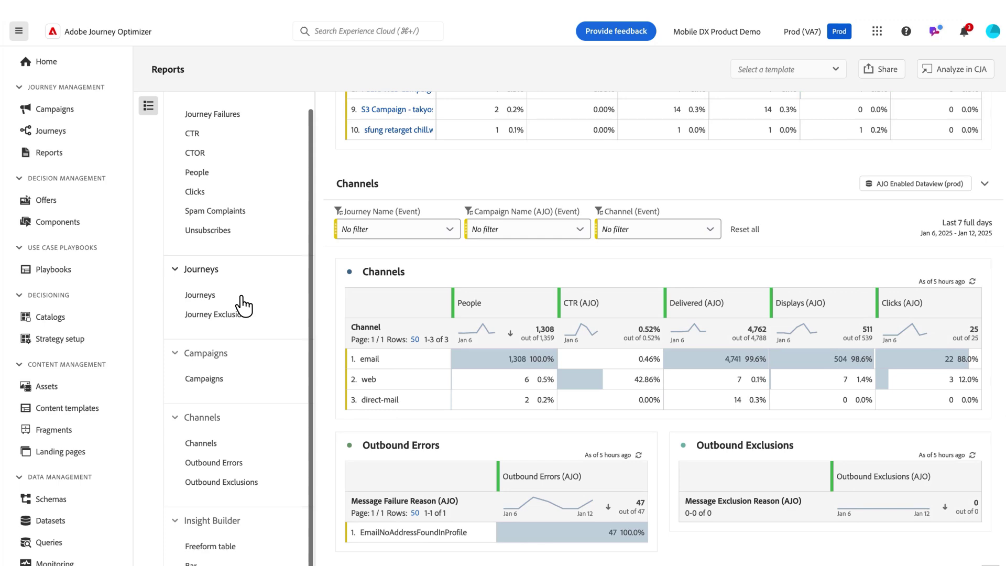
click(218, 484)
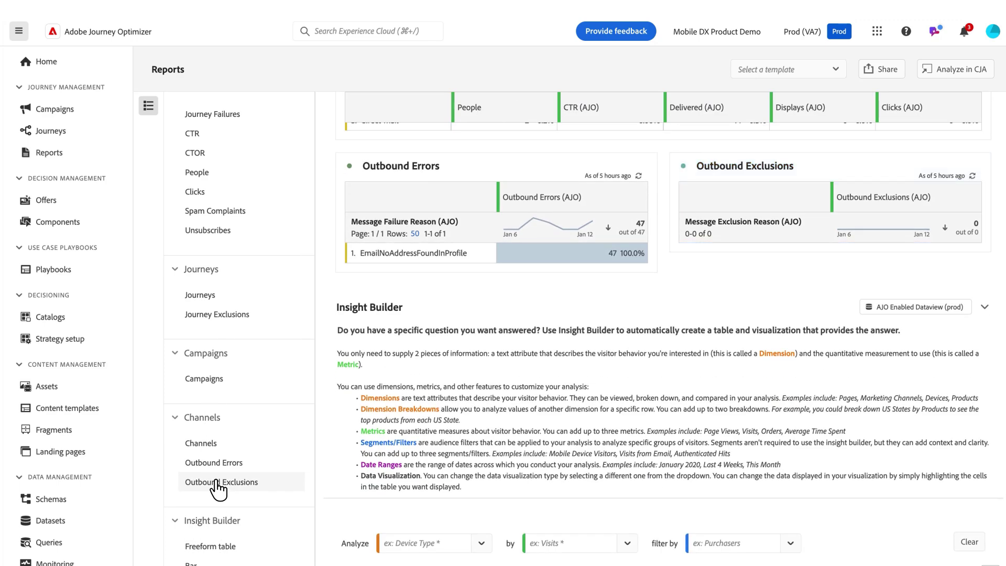
scroll(231, 382, up, 1)
scroll(223, 376, up, 2)
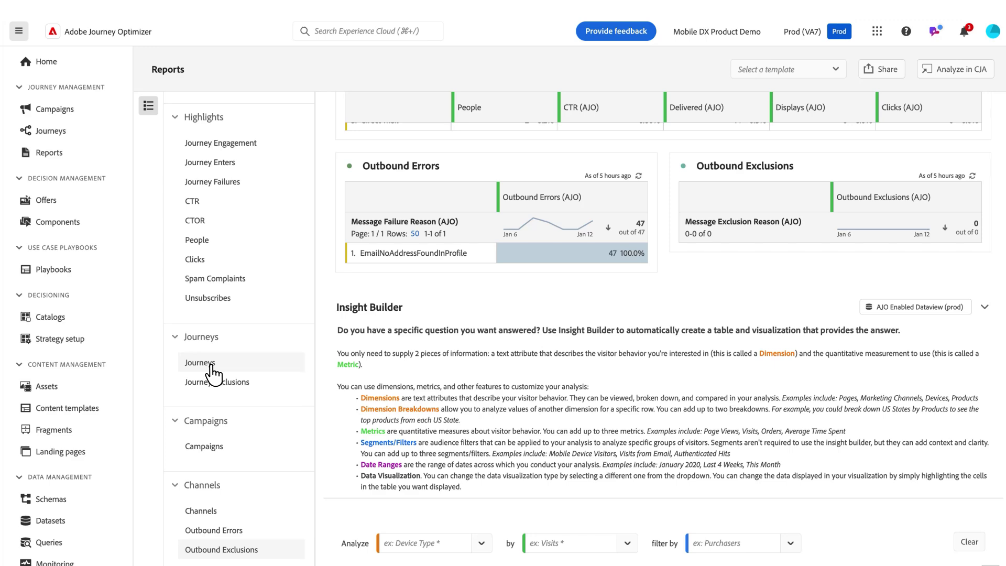
click(212, 363)
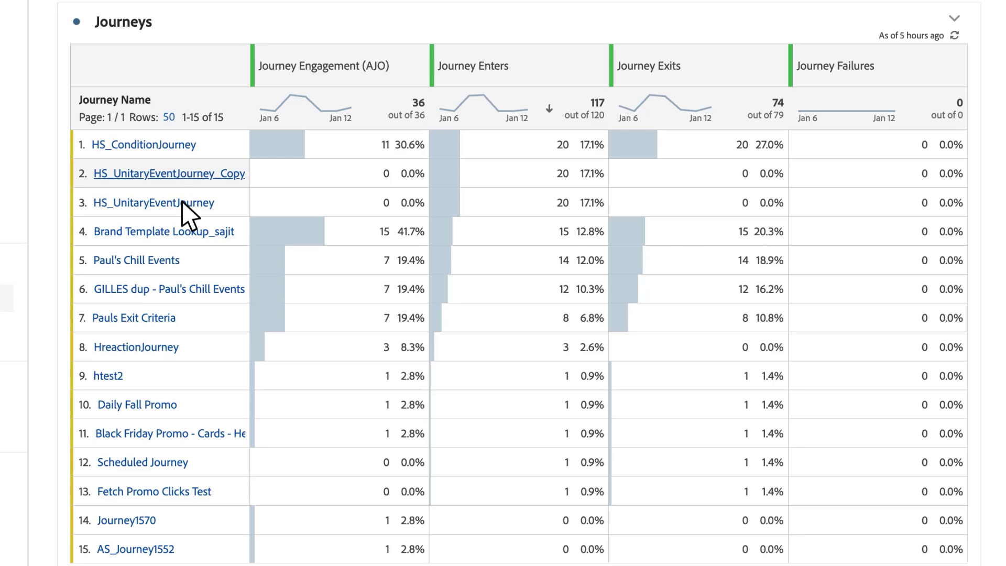
- Open the Pauls Exit Criteria journey report and scroll down to its Journey Canvas
click(149, 317)
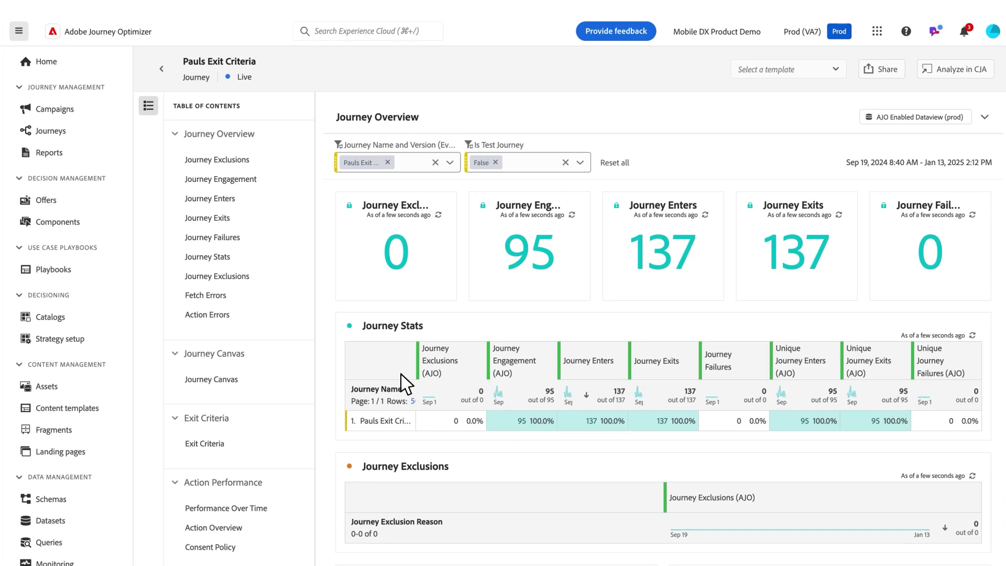
scroll(406, 384, down, 2)
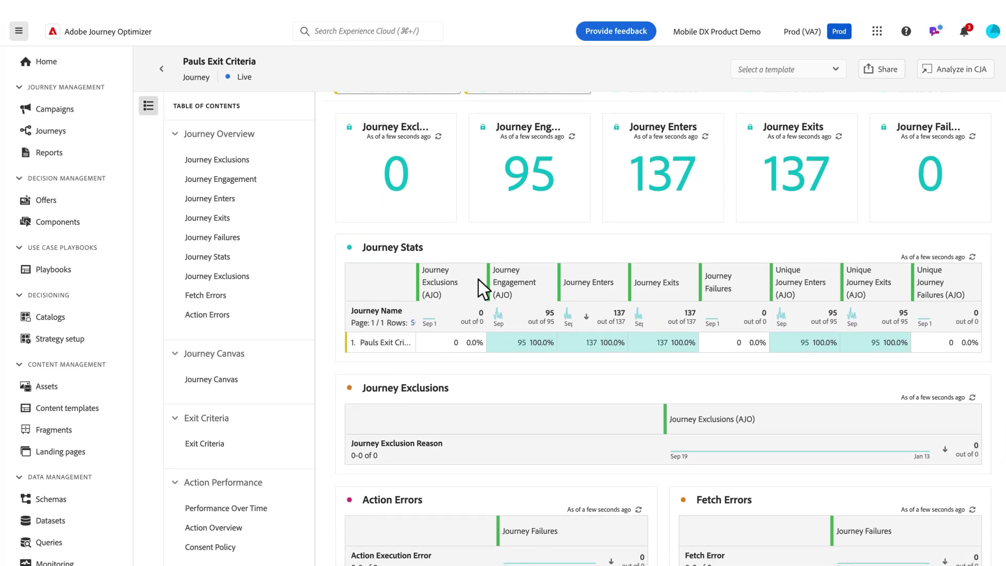
scroll(479, 279, down, 2)
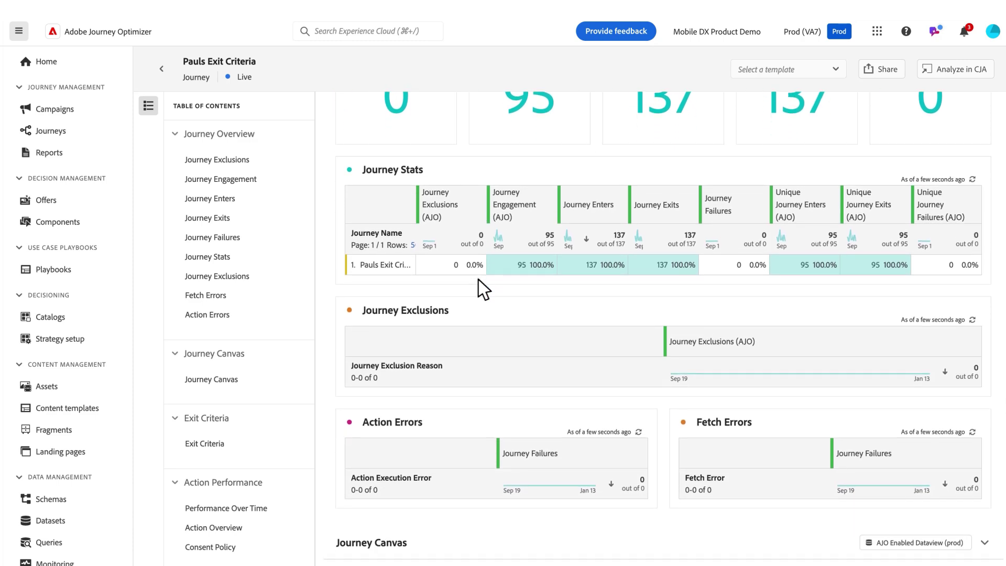
scroll(479, 279, down, 12)
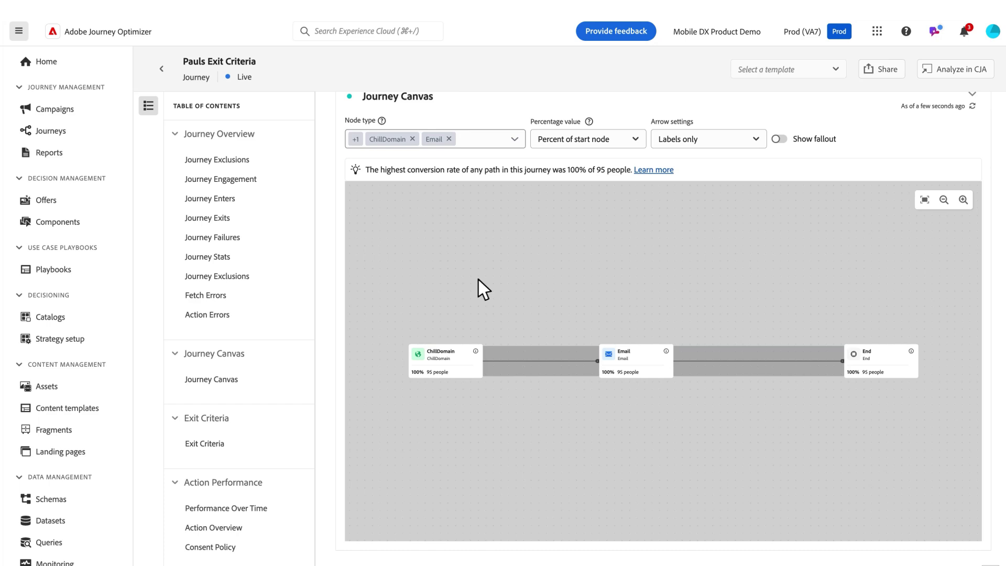
- Review the canvas label, percentage and node type options, then turn on Show fallout
click(676, 140)
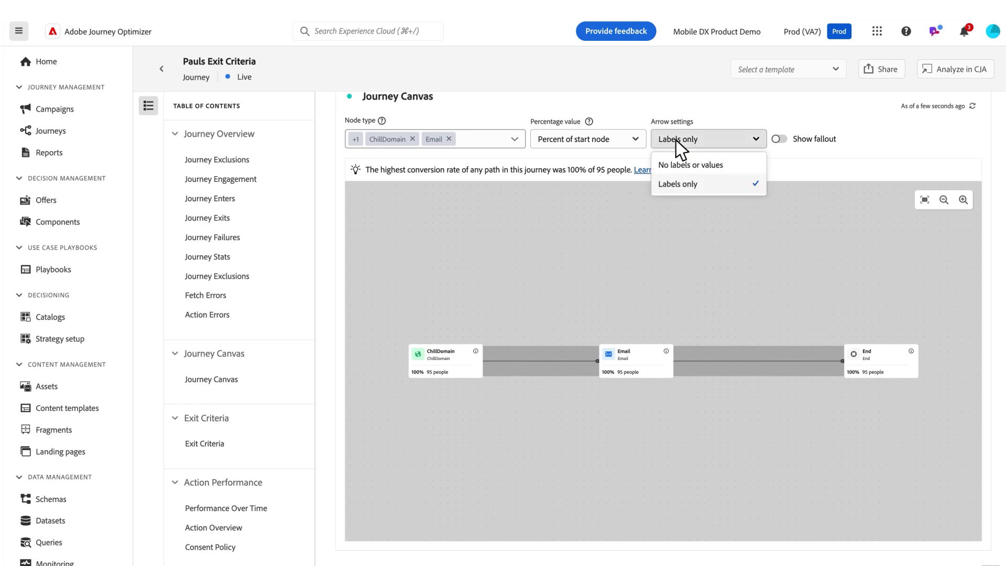
click(637, 139)
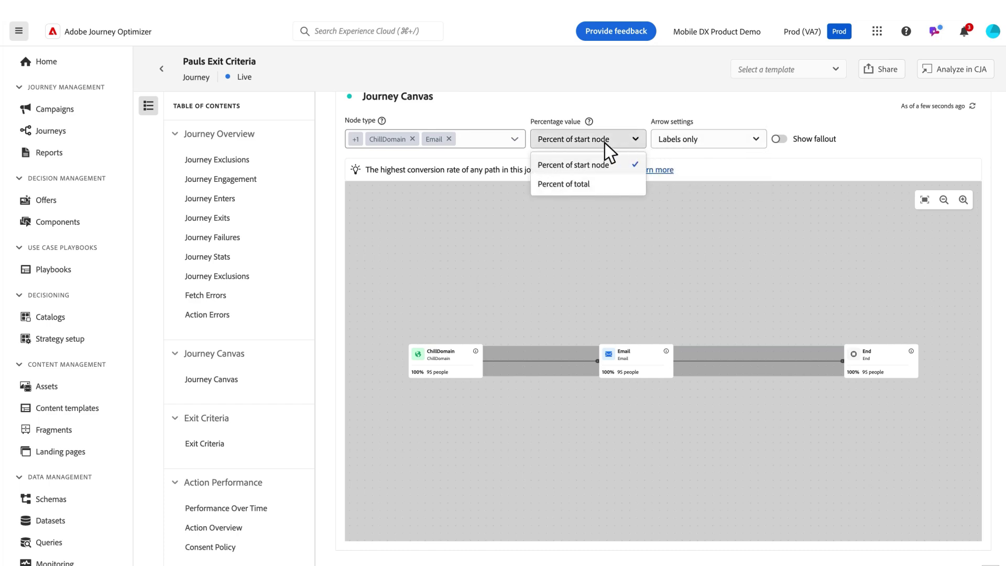
click(507, 140)
click(508, 140)
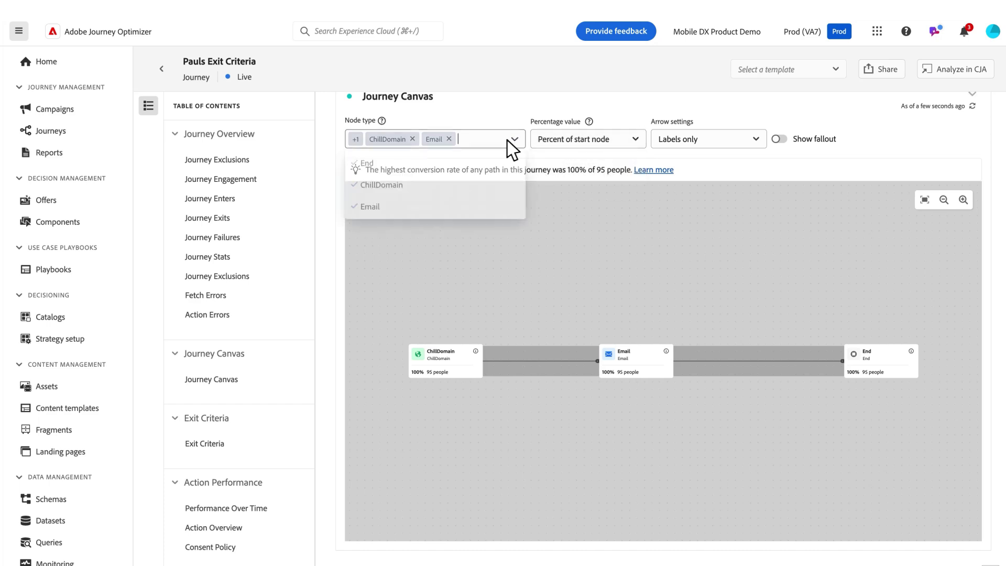
click(507, 140)
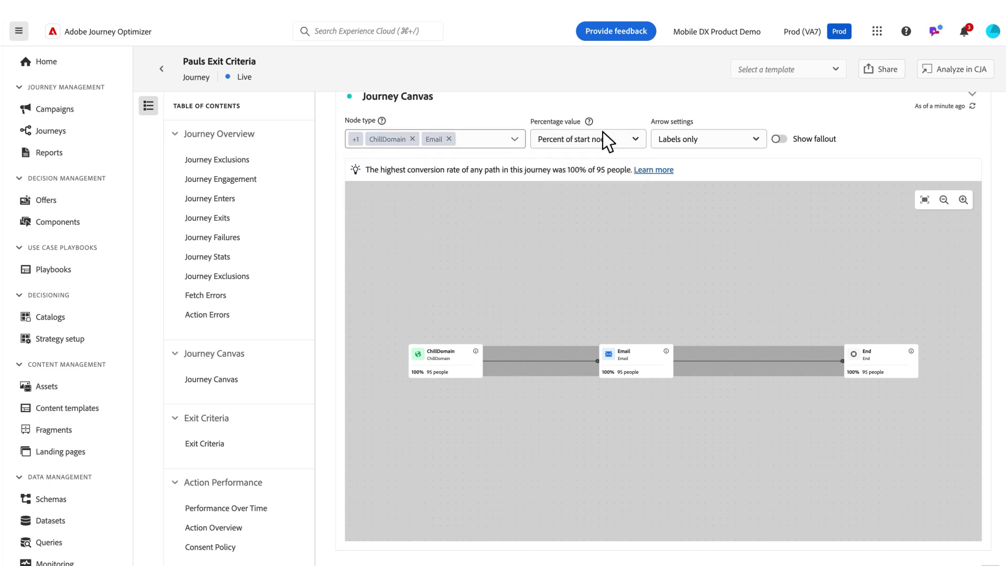
click(783, 140)
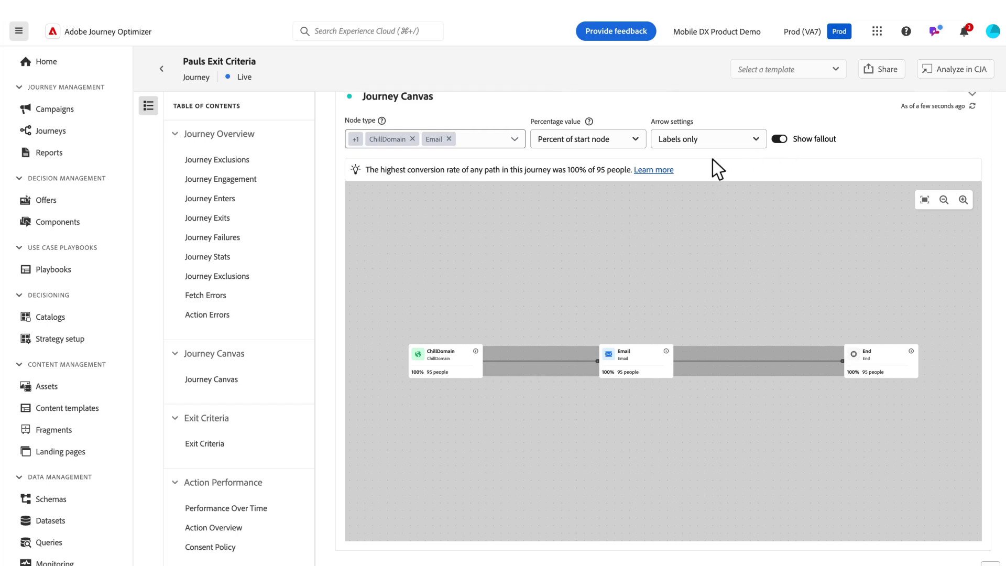
- In Insight Builder, add Channel (AJO) and Week as breakdown dimensions
scroll(241, 245, down, 10)
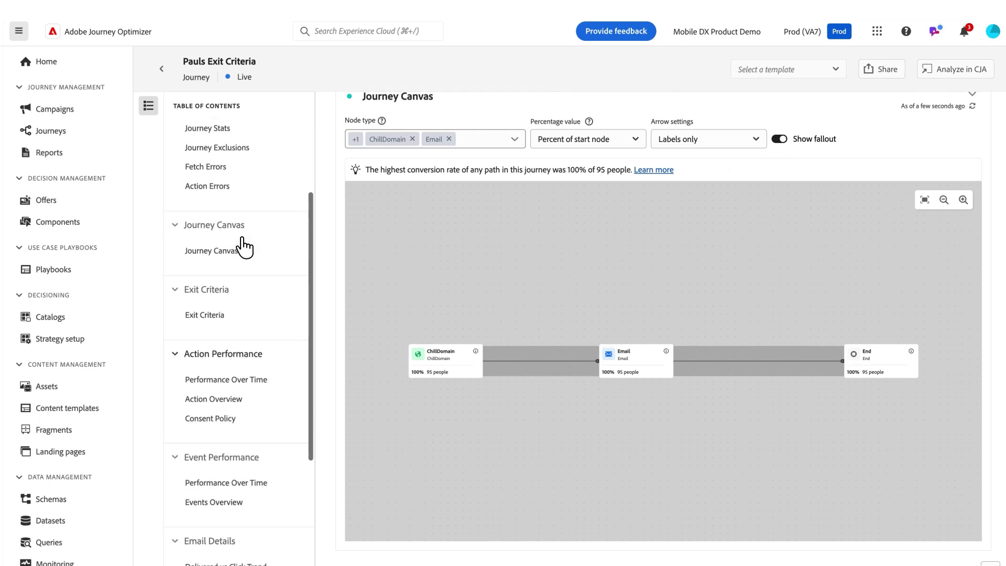
scroll(242, 245, down, 1)
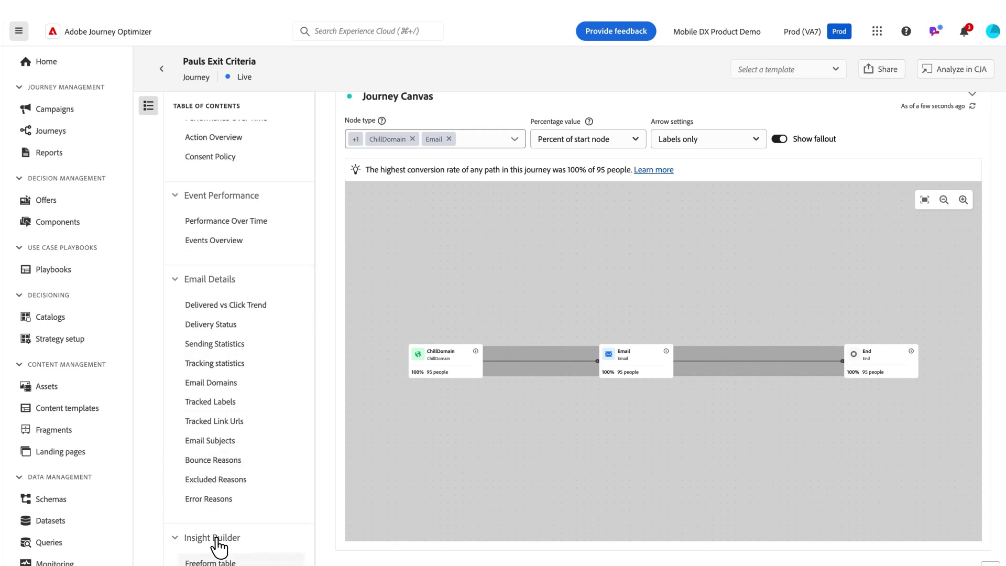
click(216, 540)
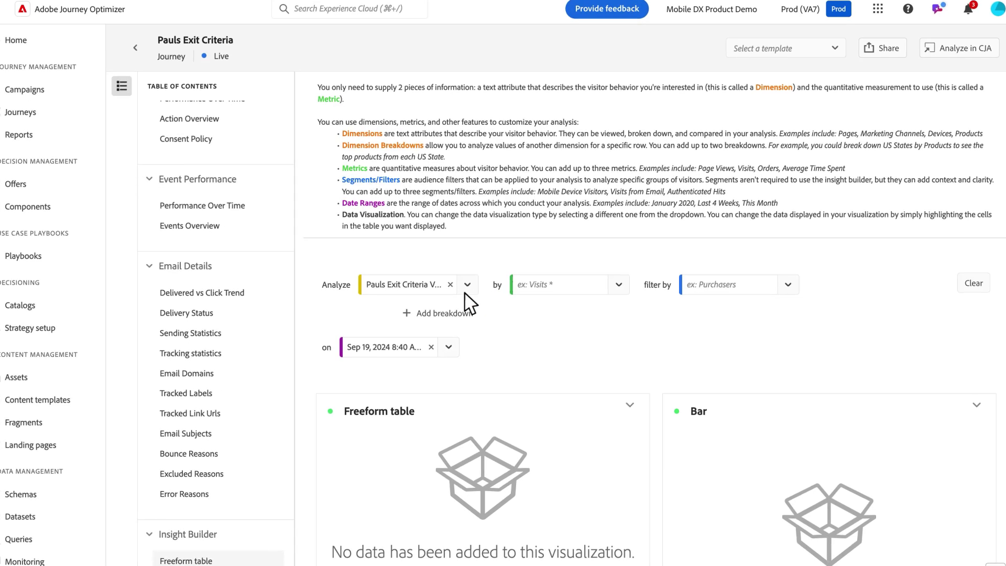
click(449, 325)
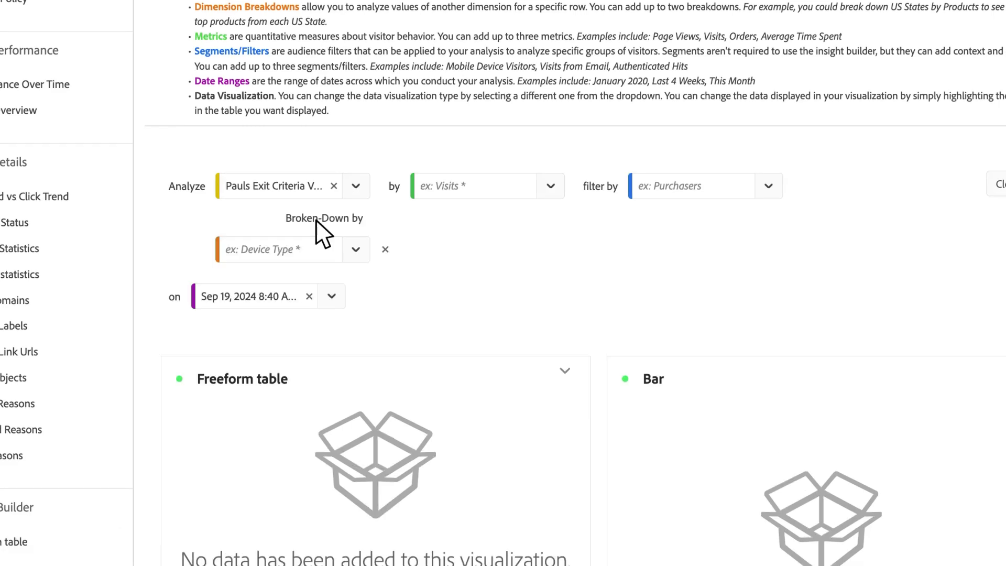
click(305, 256)
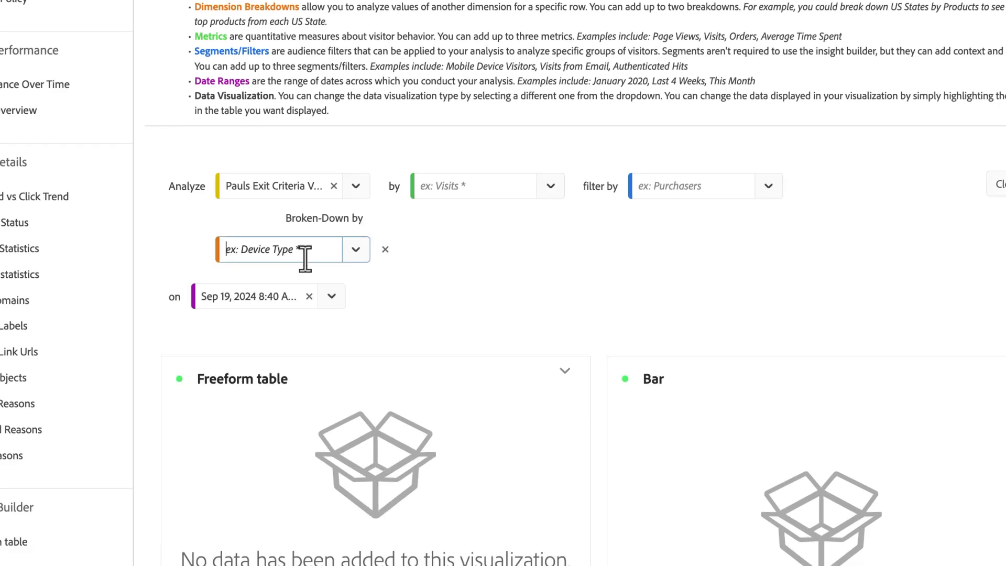
text(ch)
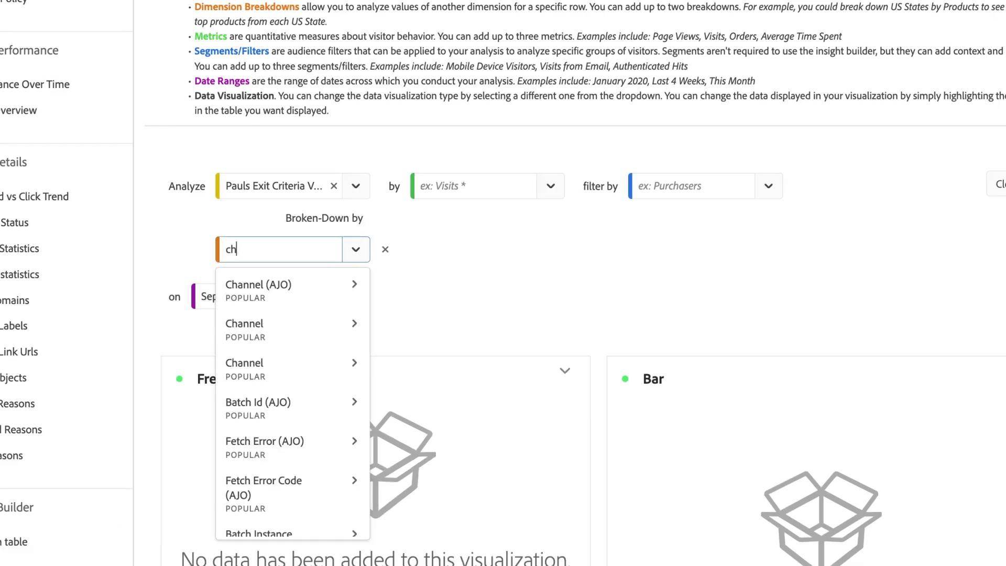
click(297, 290)
click(301, 287)
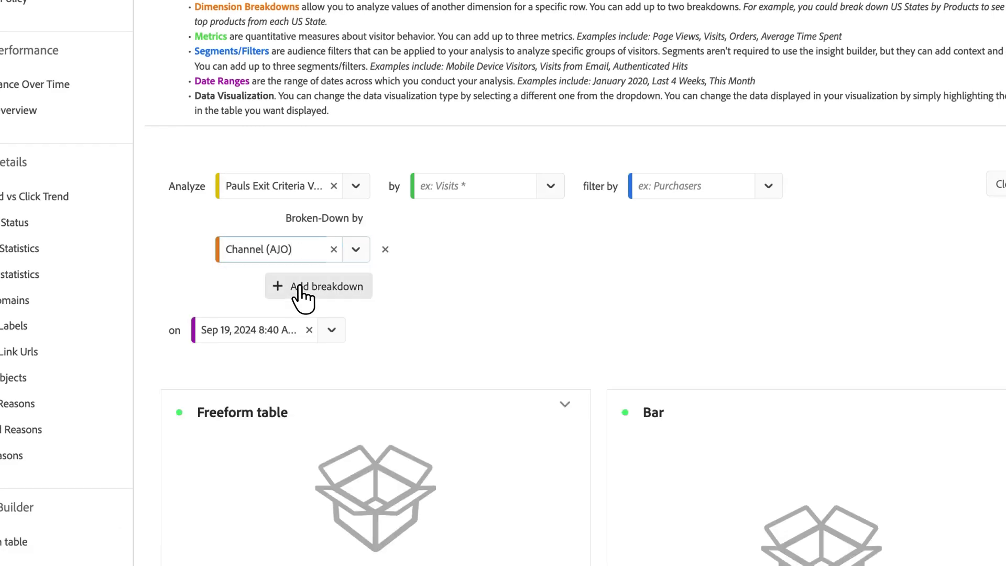
click(294, 324)
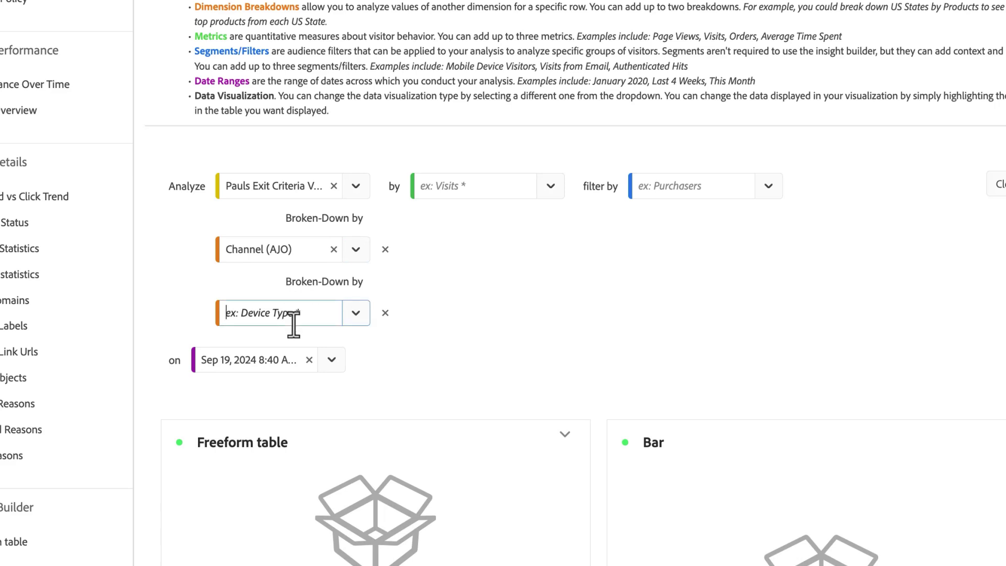
text(wee)
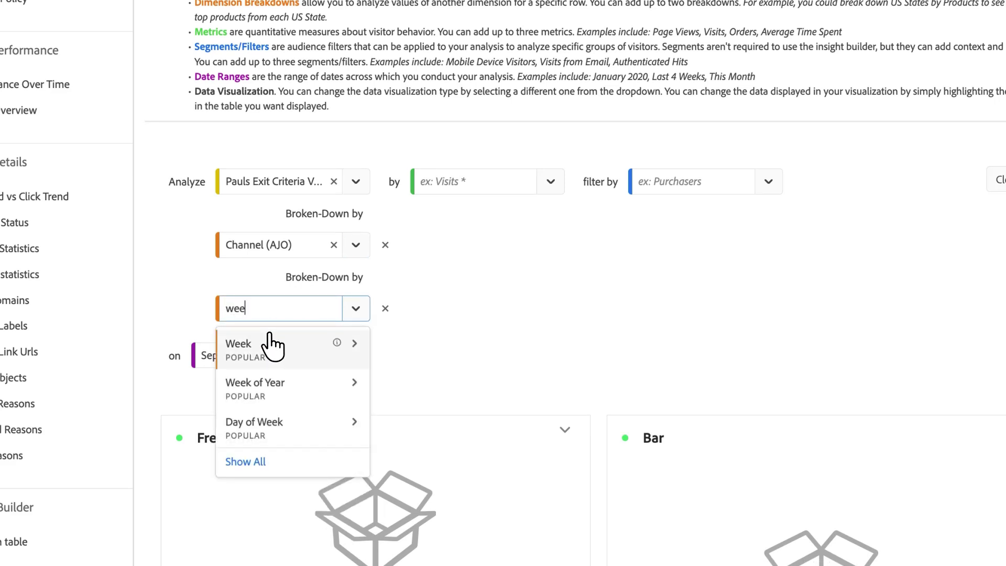
click(269, 338)
- Add Sends (AJO) and Delivered (AJO) as the analysis metrics and review the results
click(489, 180)
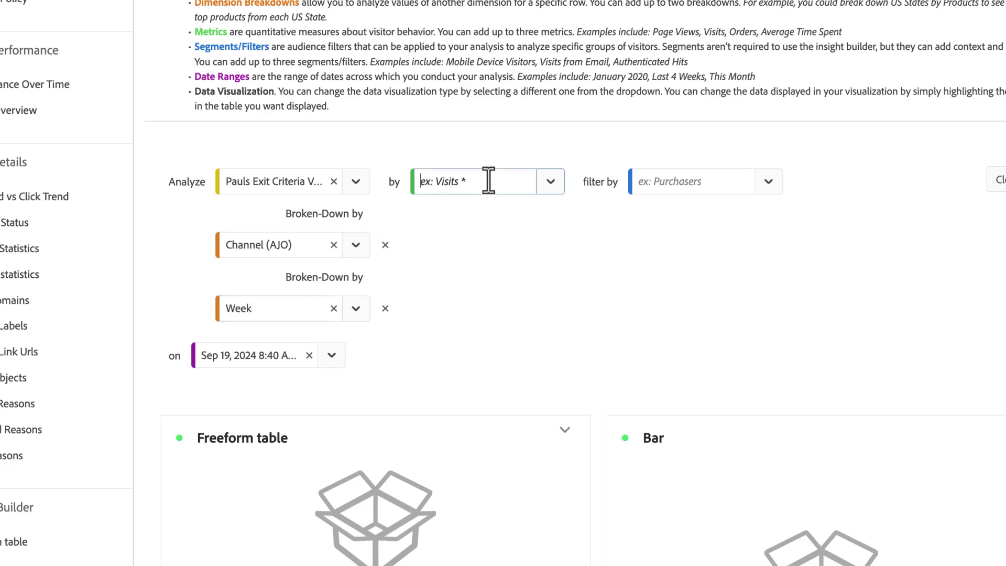
text(se)
click(484, 223)
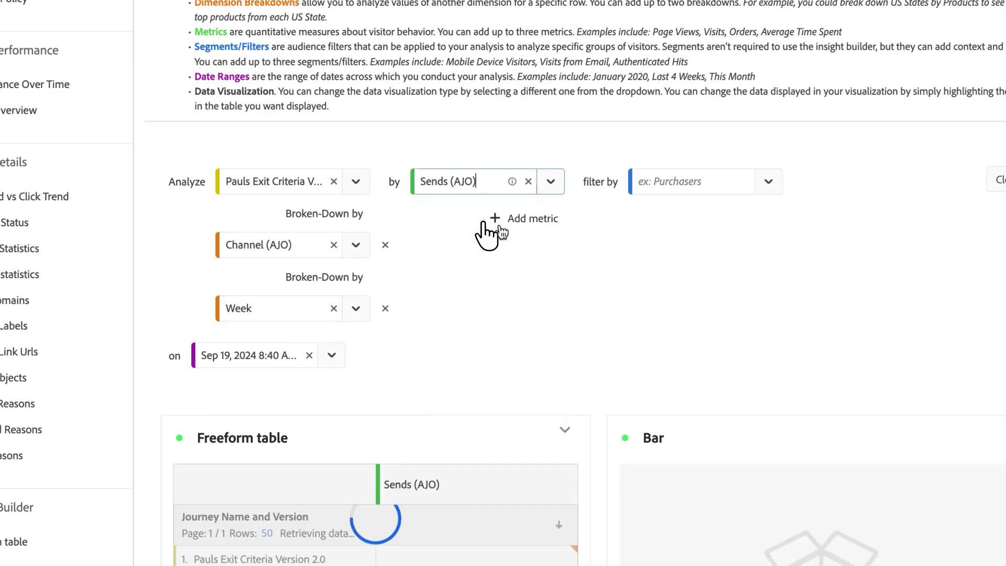
click(467, 247)
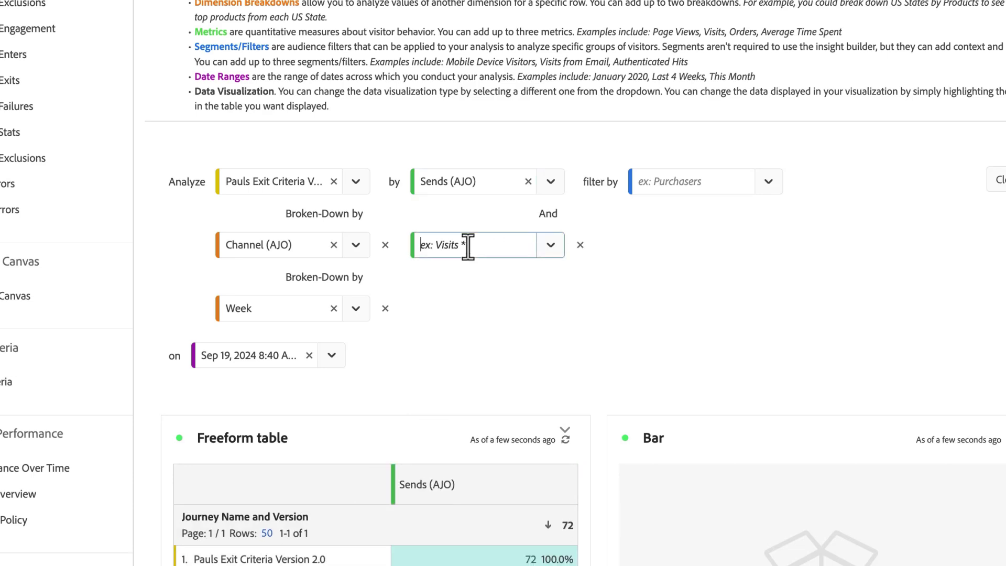
text(de)
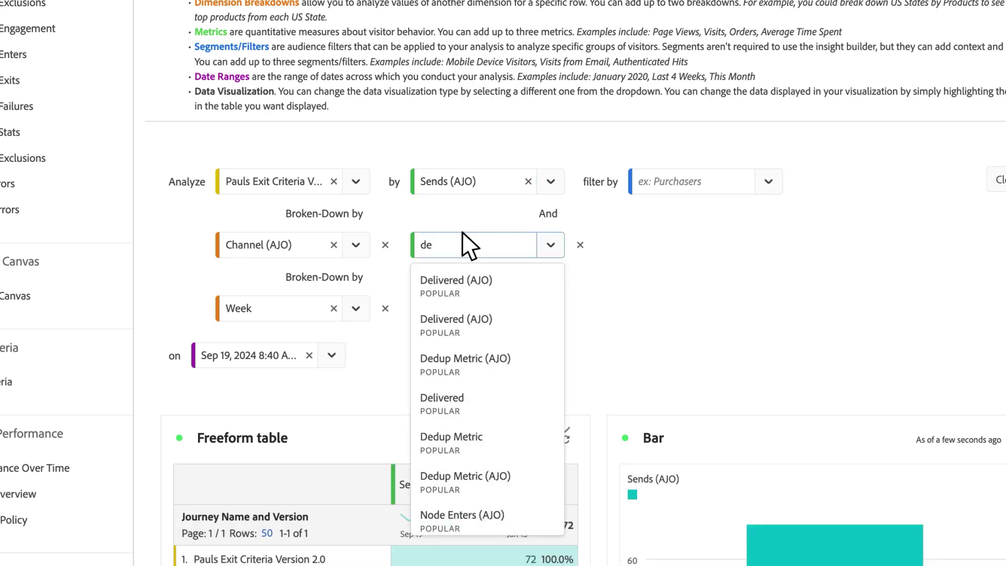
click(462, 283)
scroll(461, 283, down, 3)
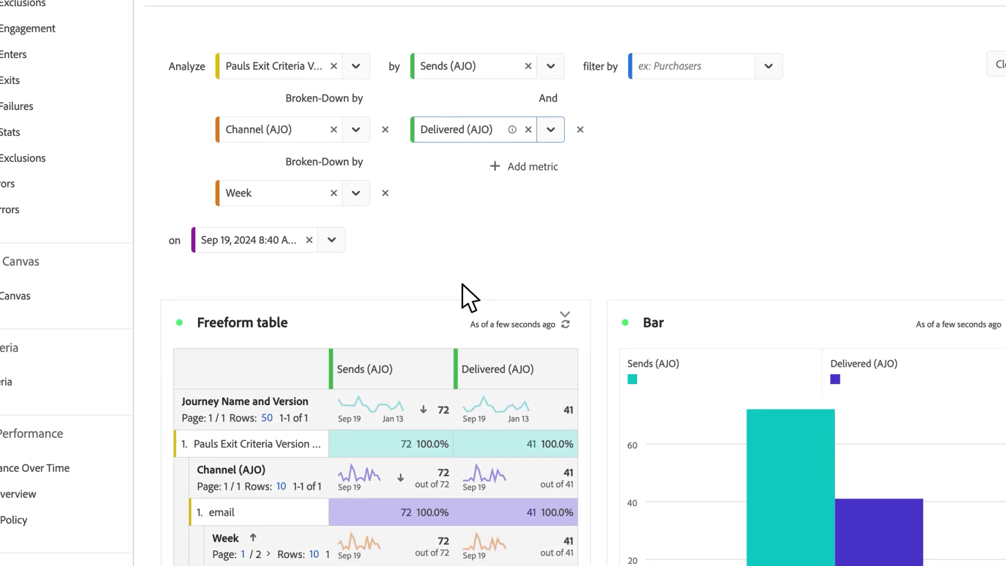
scroll(462, 286, down, 5)
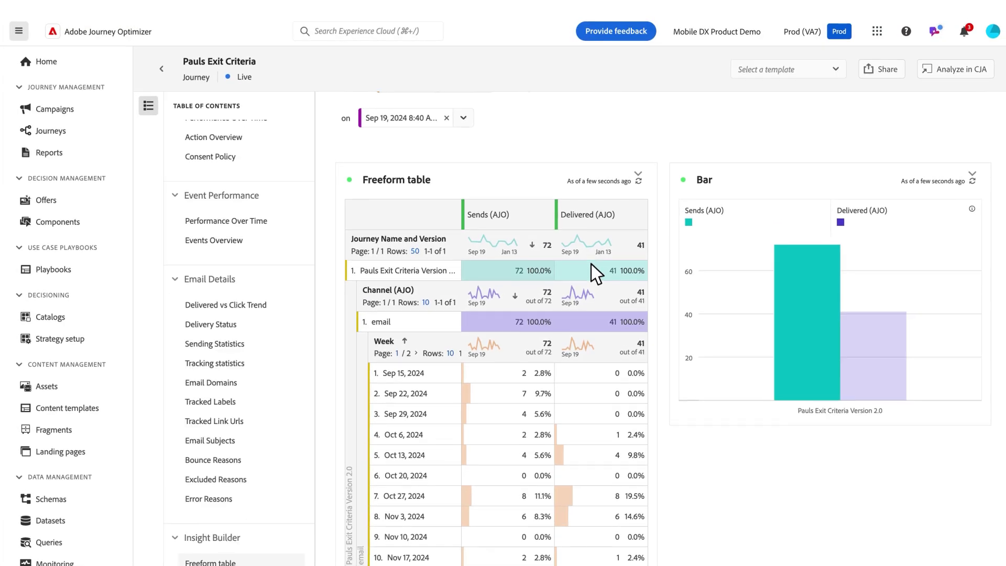
scroll(596, 272, up, 15)
scroll(596, 272, up, 10)
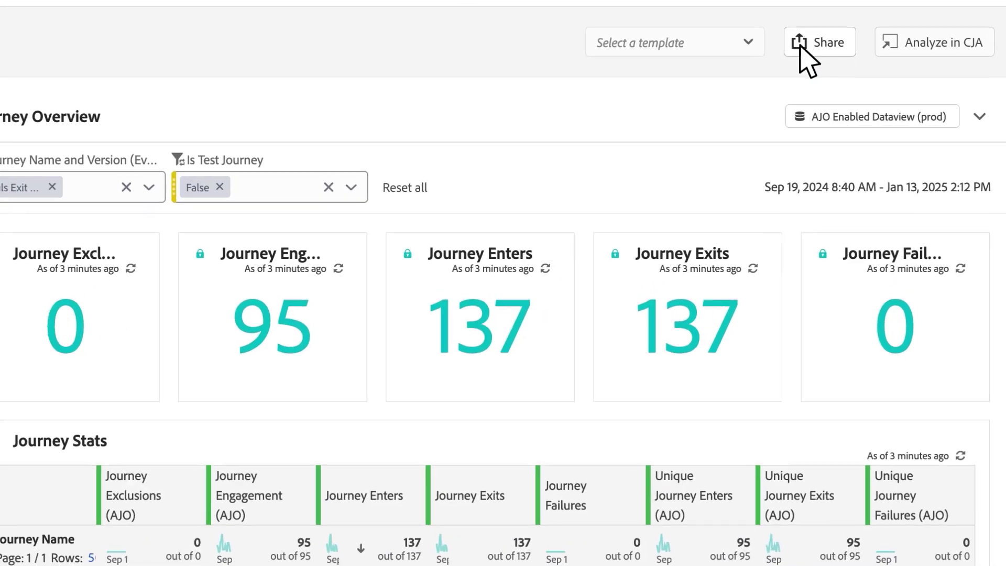
click(802, 47)
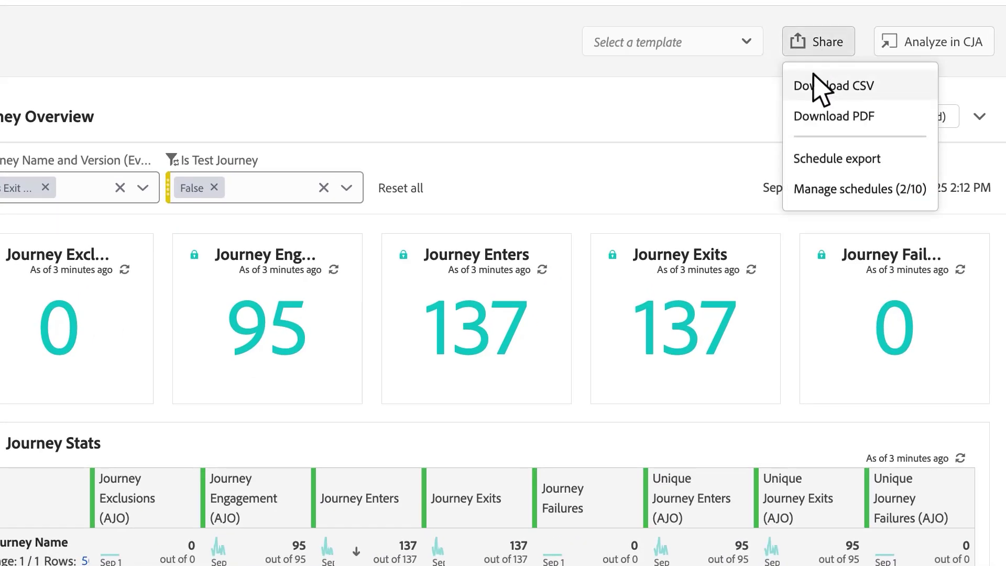
click(814, 161)
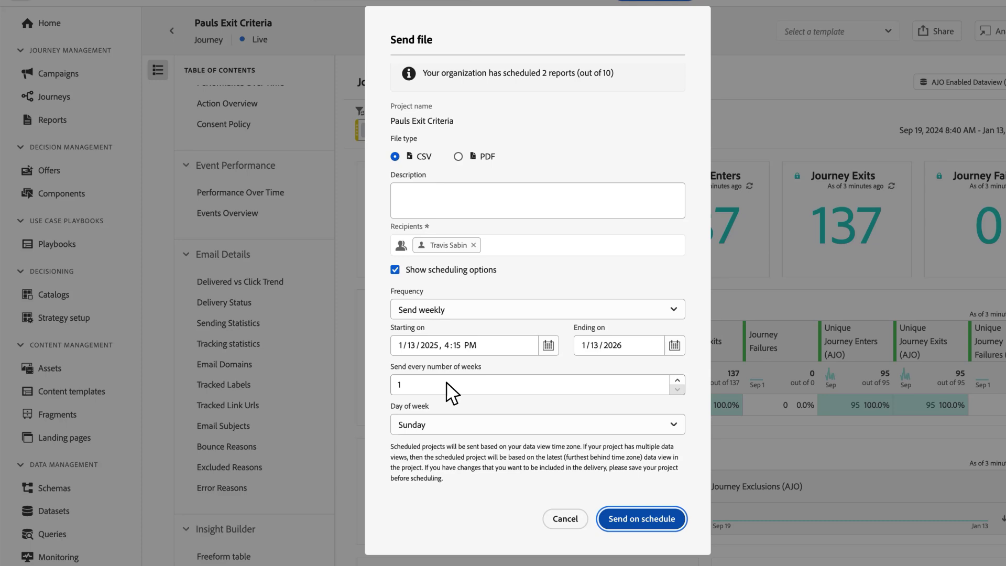
- Cancel the export setup and delete the journey's scheduled export under Manage schedules
click(566, 519)
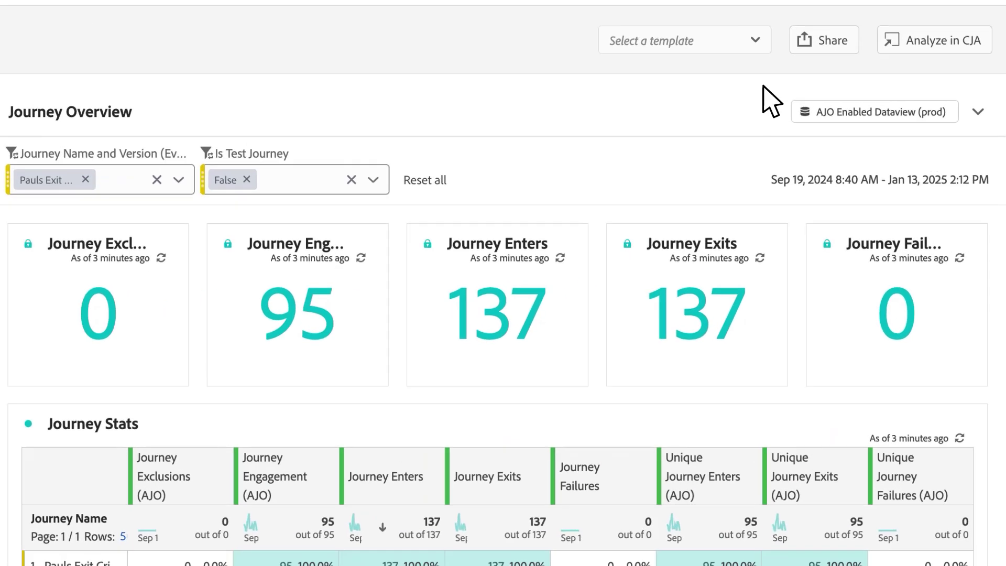
click(936, 31)
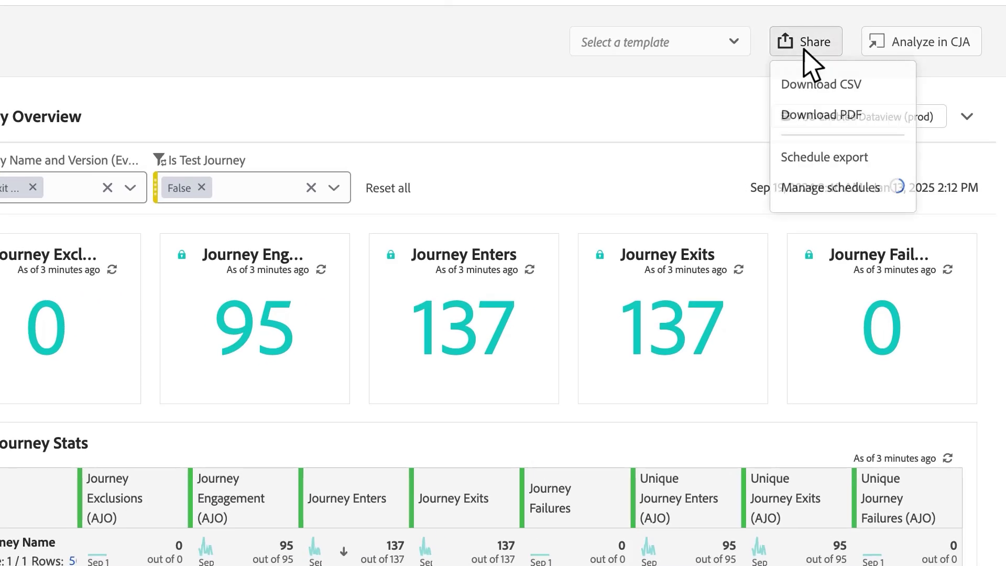
click(805, 193)
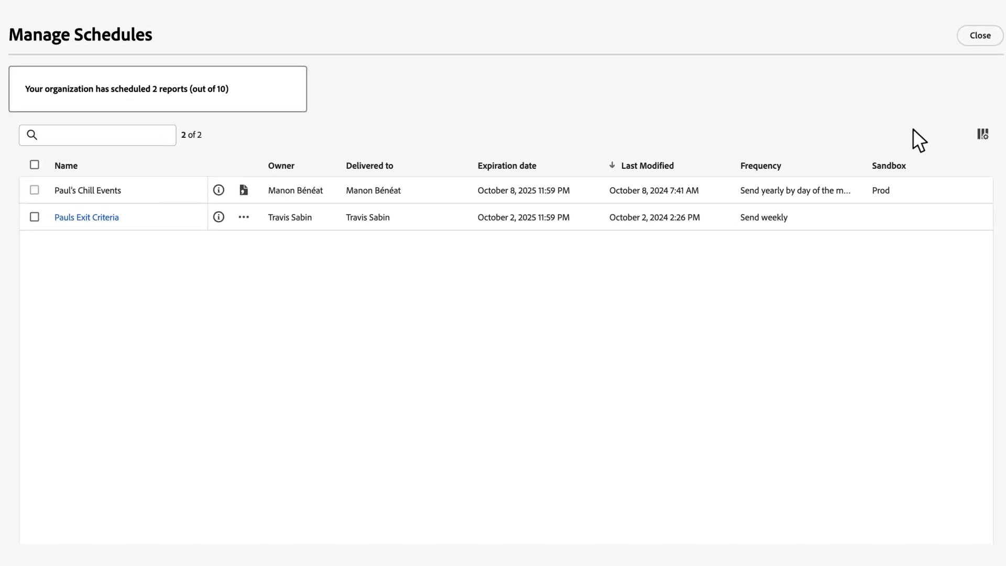
click(34, 216)
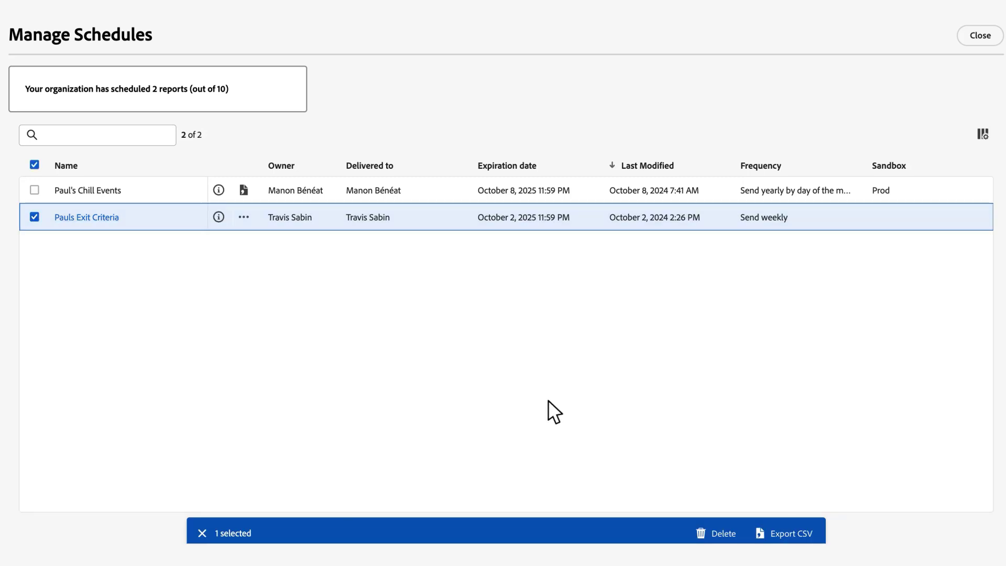
click(712, 532)
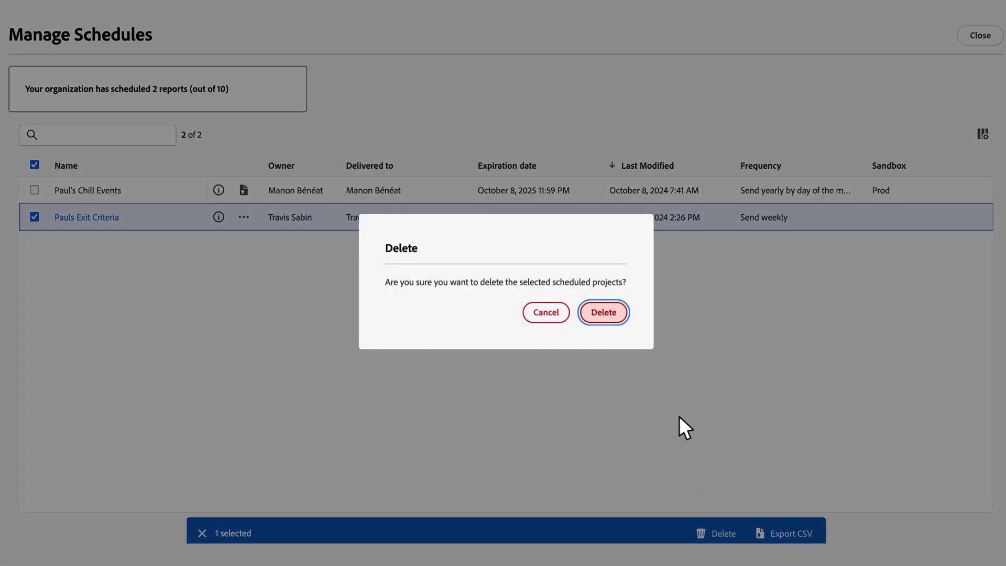
click(604, 312)
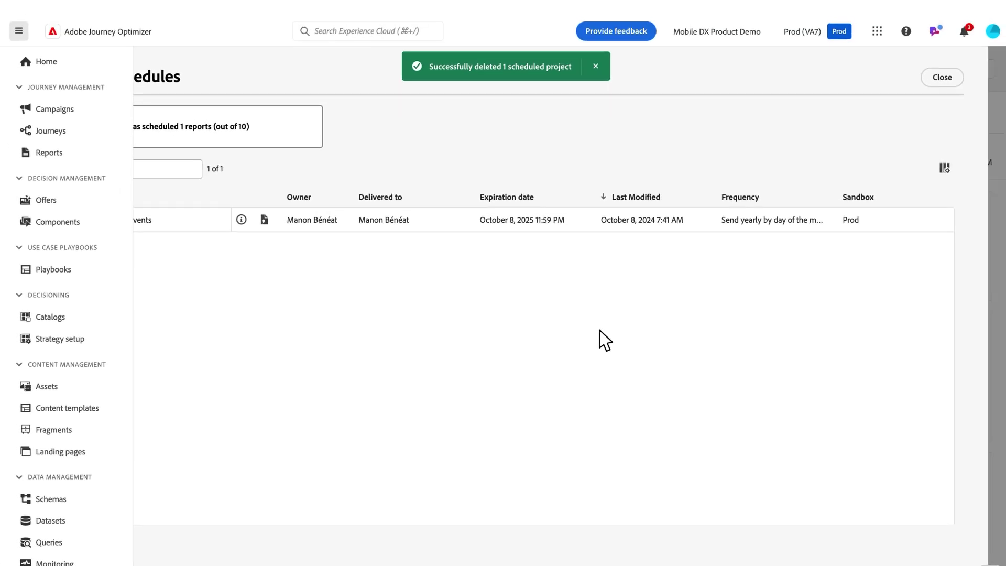
- Close the schedules list and open the journey report with Analyze in CJA
click(943, 77)
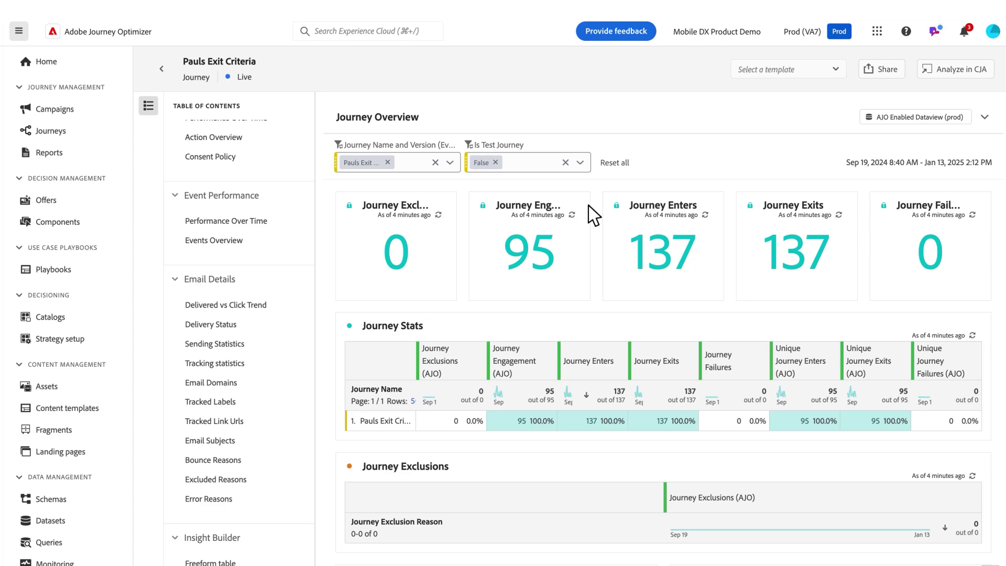
click(955, 74)
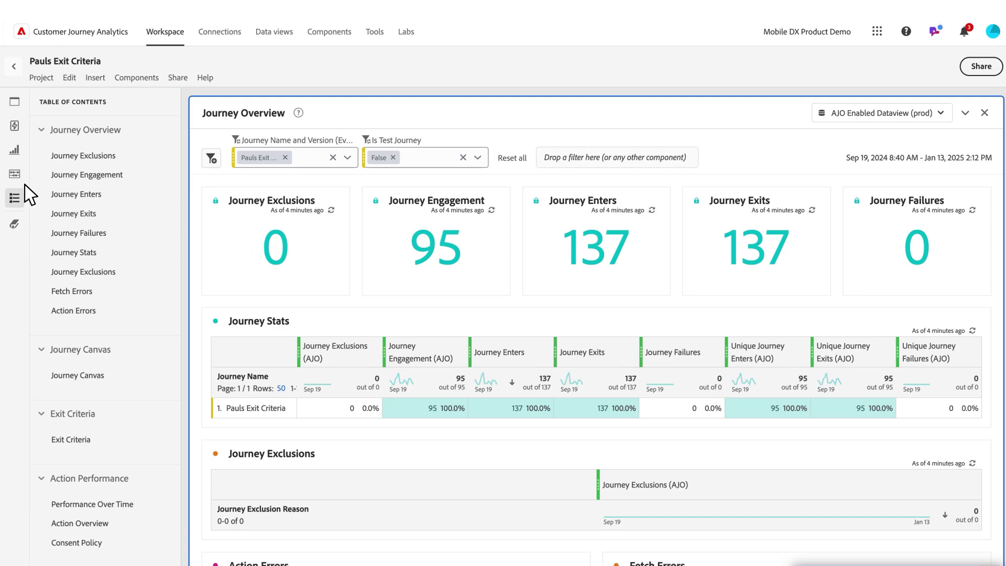
- Drag Sends (AJO) and Delivered (AJO) into Journey Stats, then add a Cohort table panel
click(15, 175)
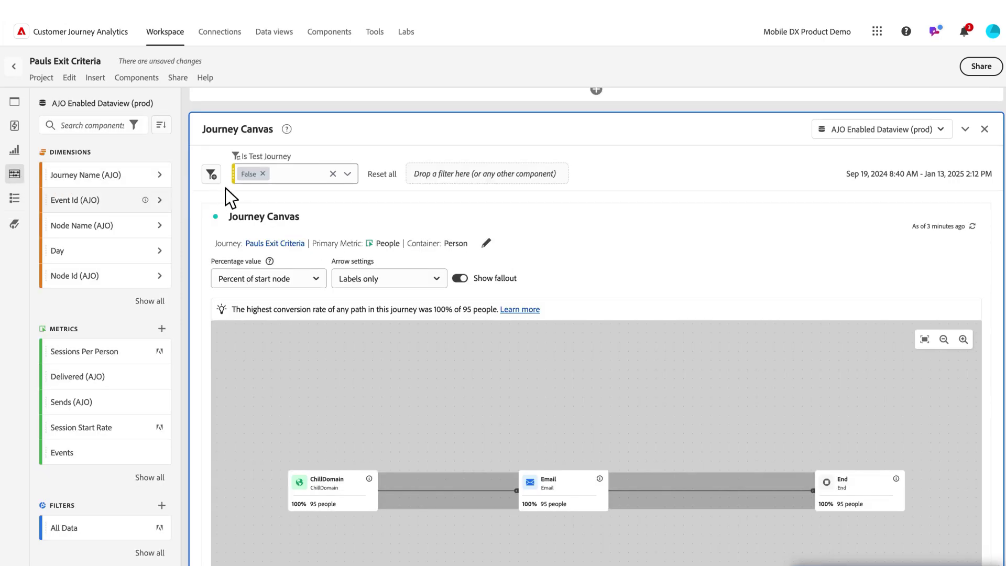
scroll(256, 207, up, 10)
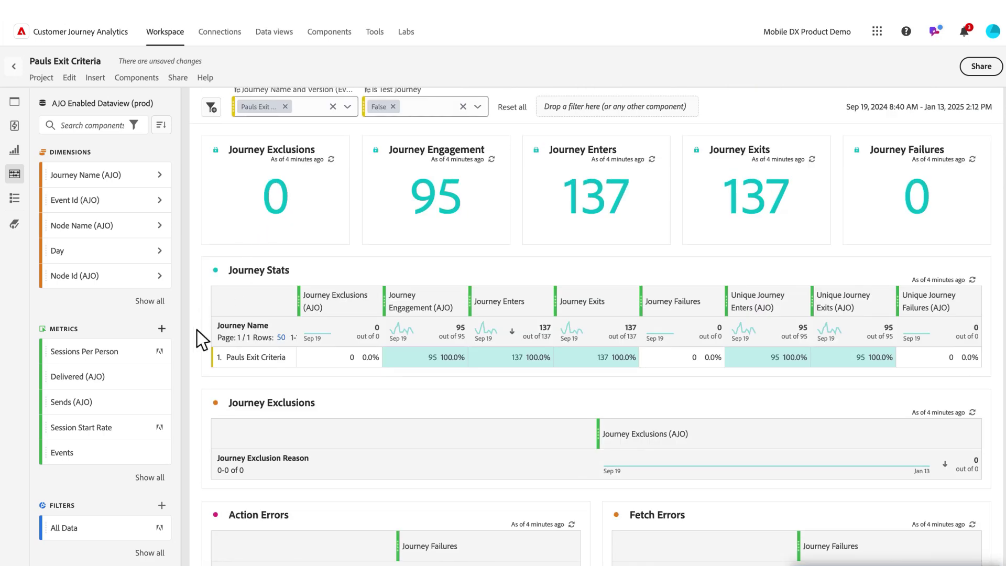
drag(119, 404, 270, 309)
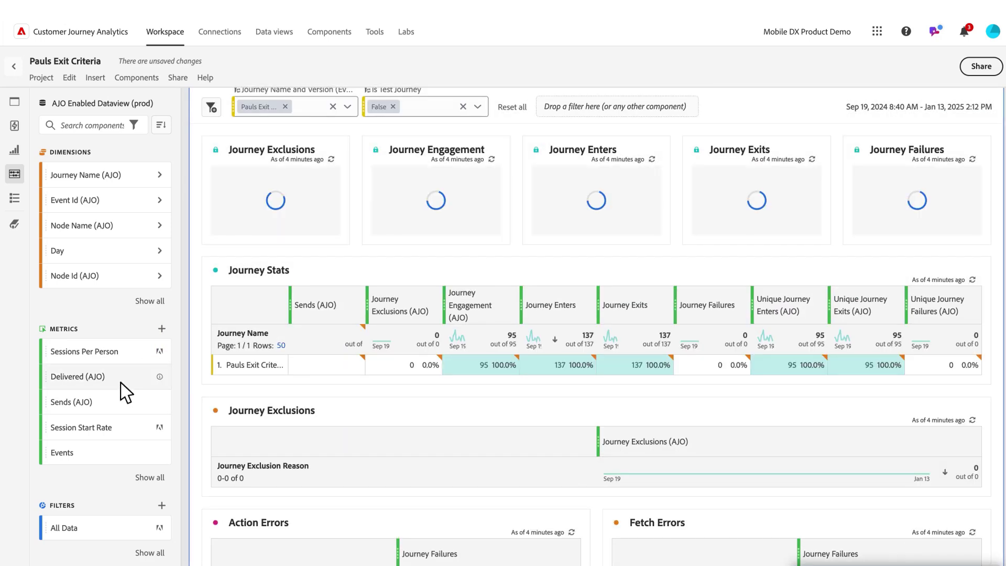
drag(124, 387, 363, 300)
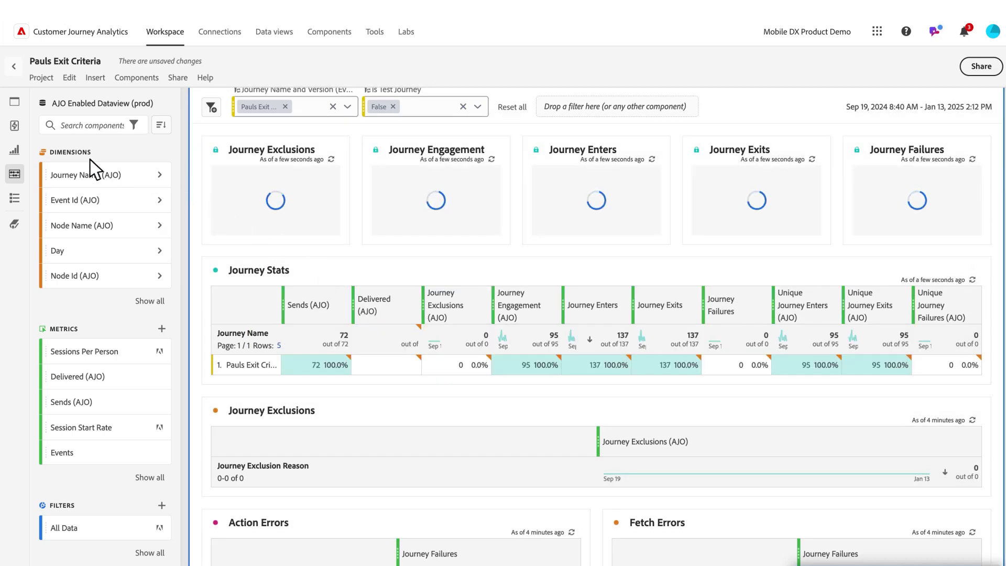
click(19, 150)
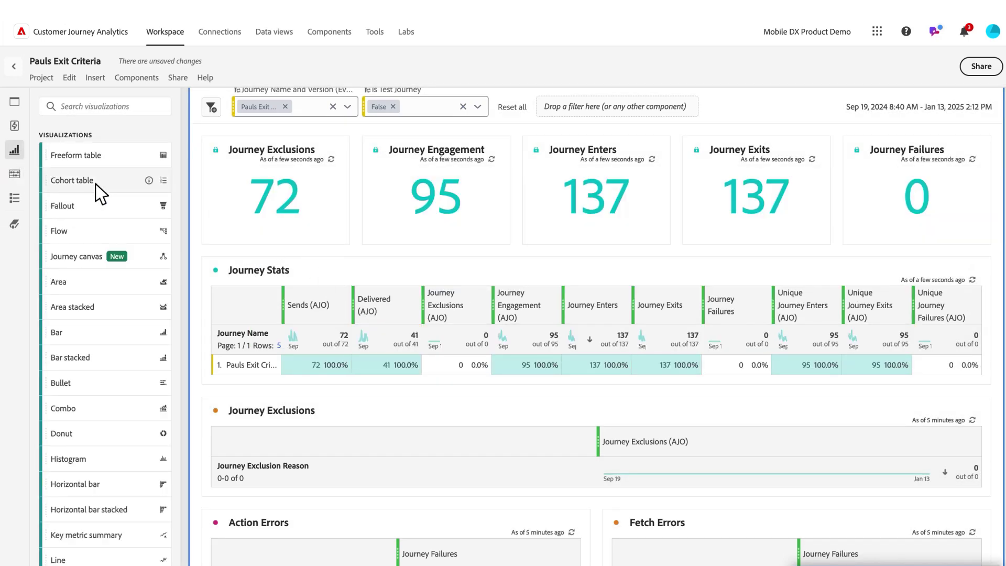
drag(100, 178, 247, 332)
- Build the cohort with inclusion Sends (AJO), return Delivered (AJO) and weekly granularity
click(396, 369)
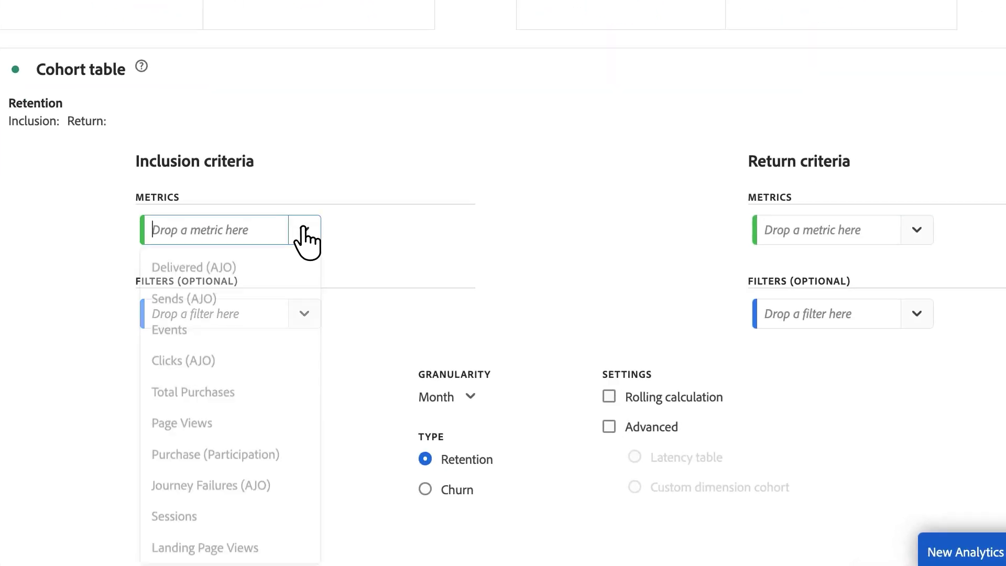
click(238, 300)
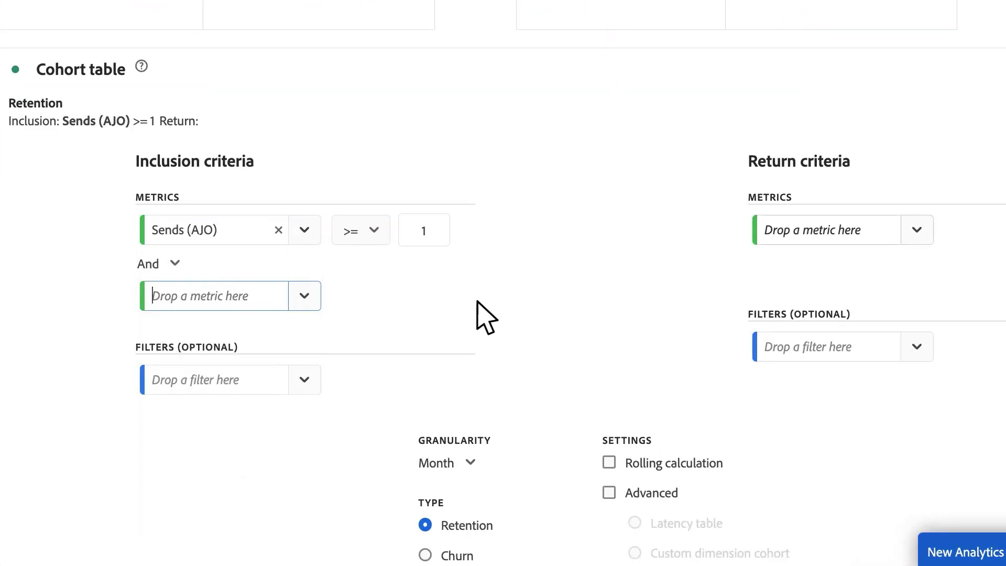
click(915, 231)
click(862, 270)
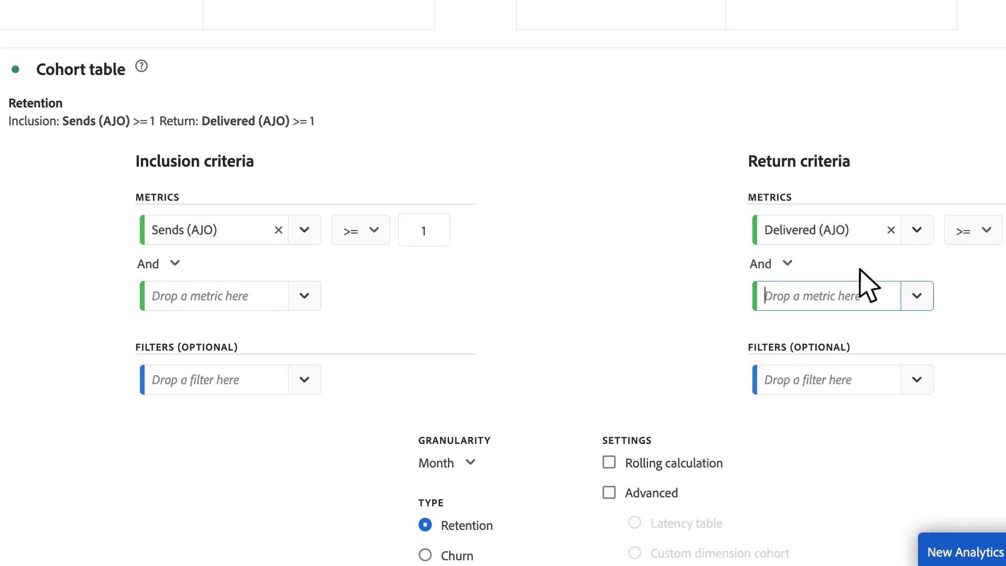
scroll(868, 286, down, 4)
click(470, 245)
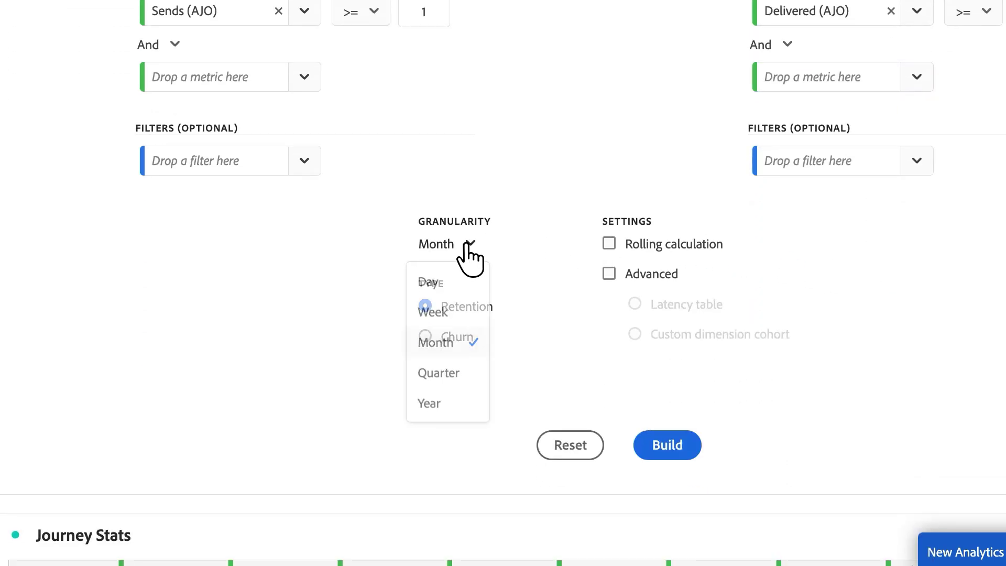
click(470, 315)
click(667, 445)
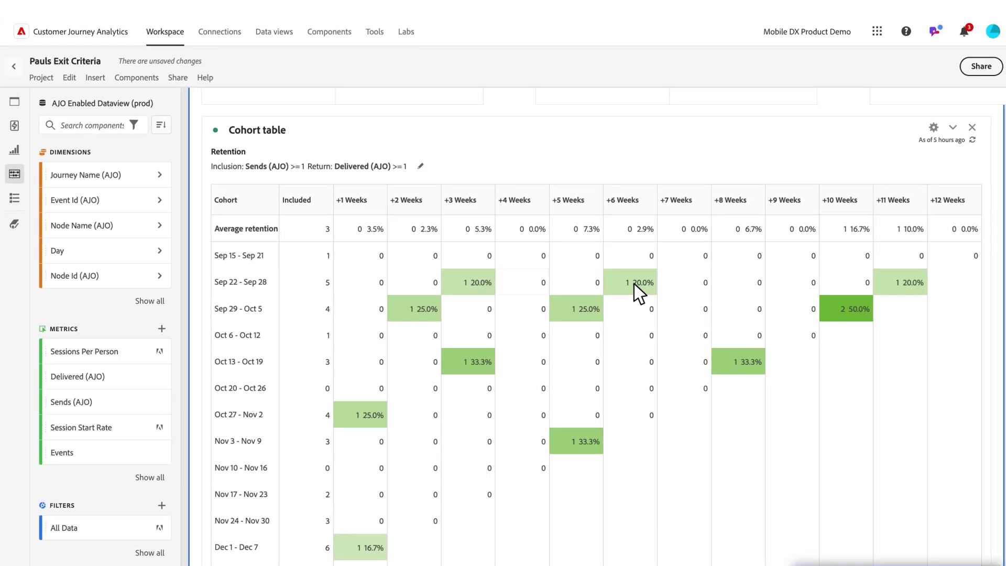
scroll(638, 294, up, 4)
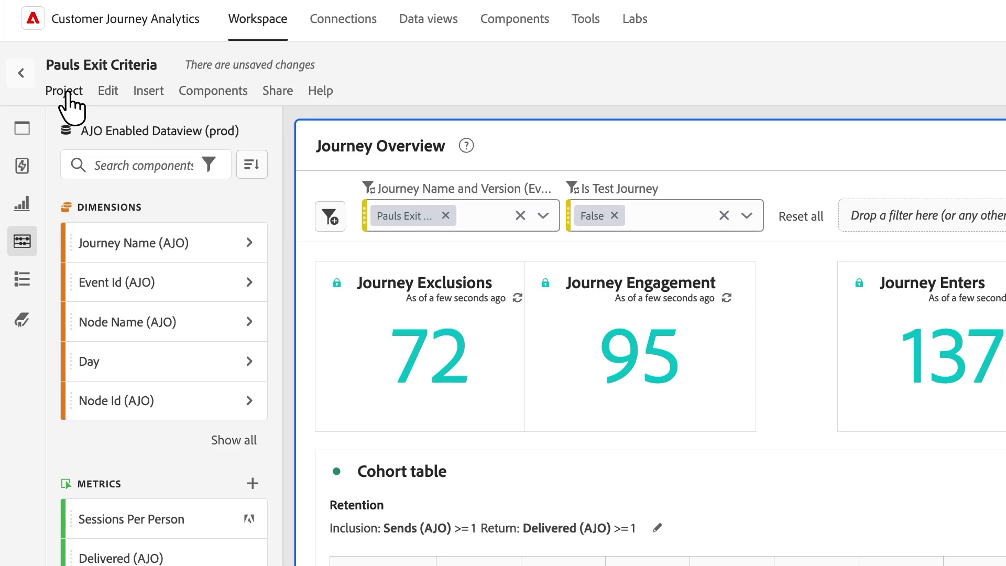
- Start saving the project as a template and edit the template name
click(65, 92)
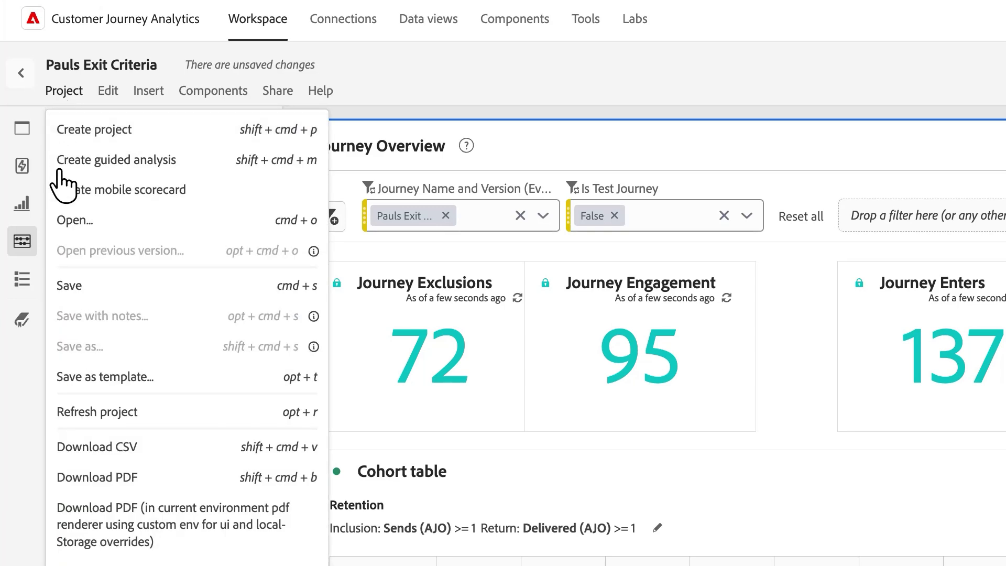
click(94, 375)
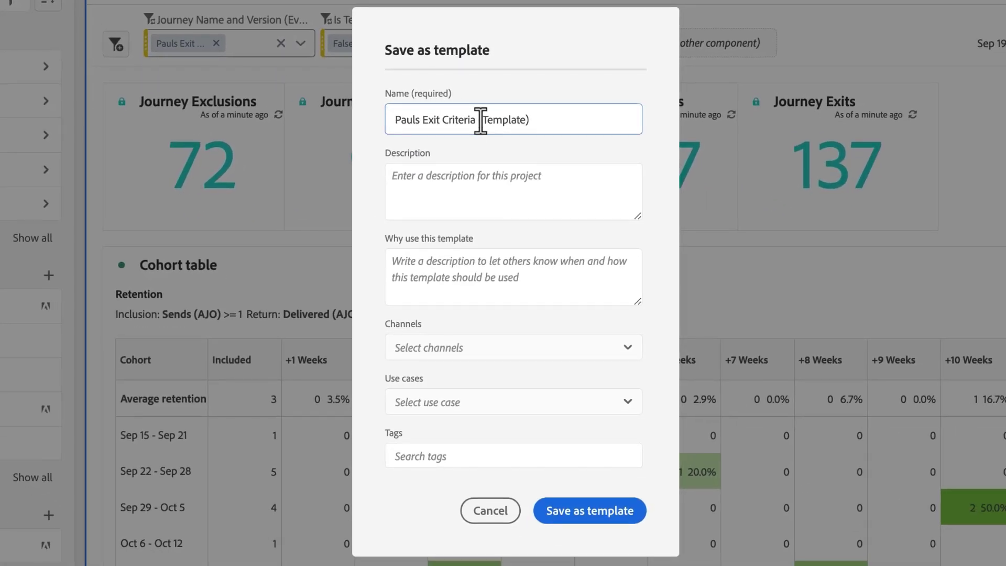
text(Travis T)
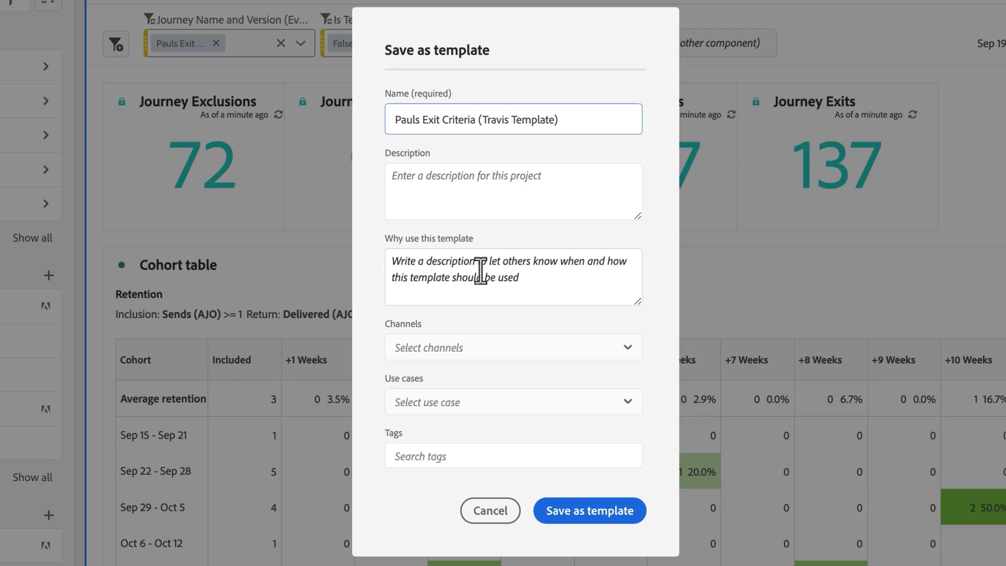
- Tag the template with Web channel, AJO use case, Journeys type and Pauls Exit Criteria activity
click(476, 347)
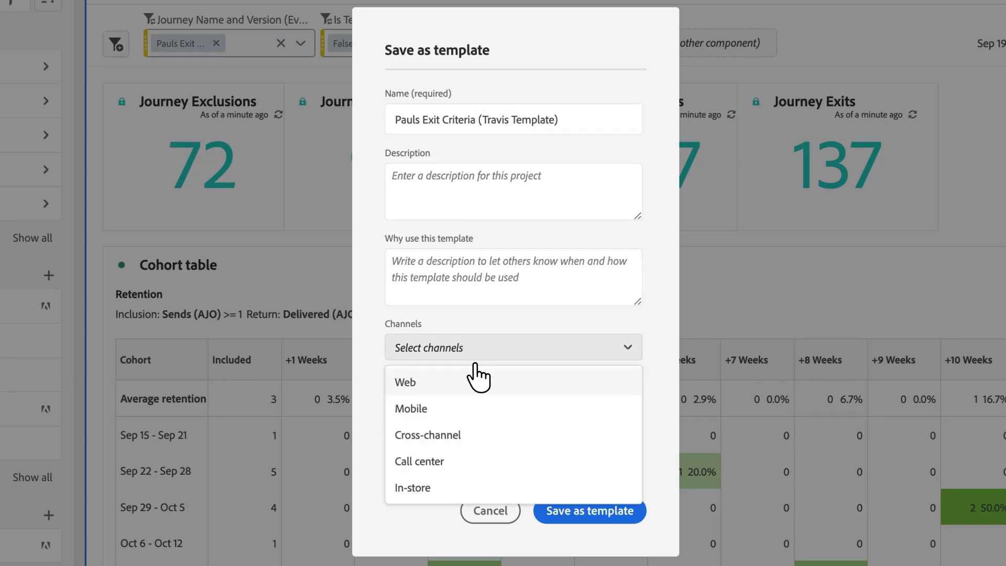
click(469, 385)
click(370, 378)
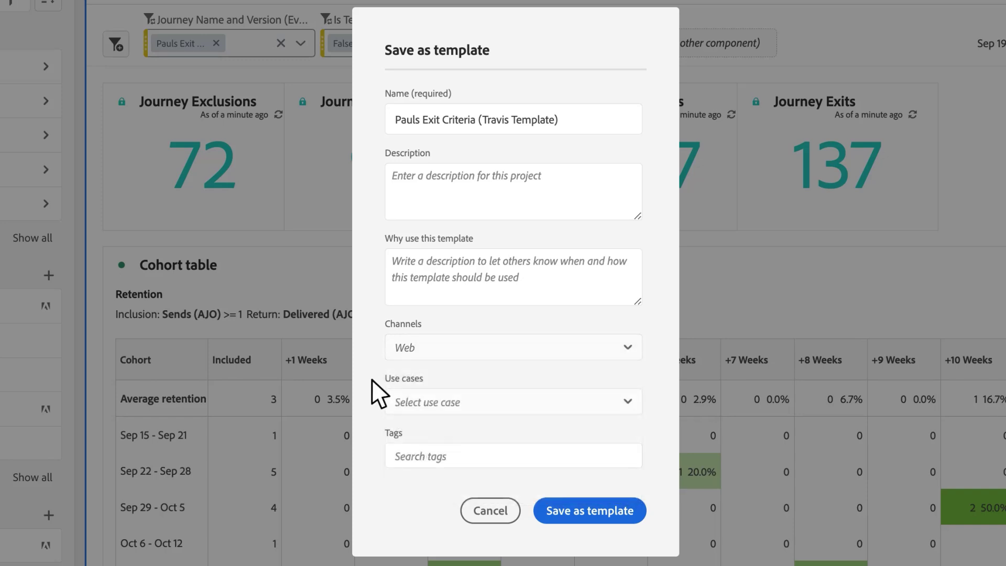
click(417, 406)
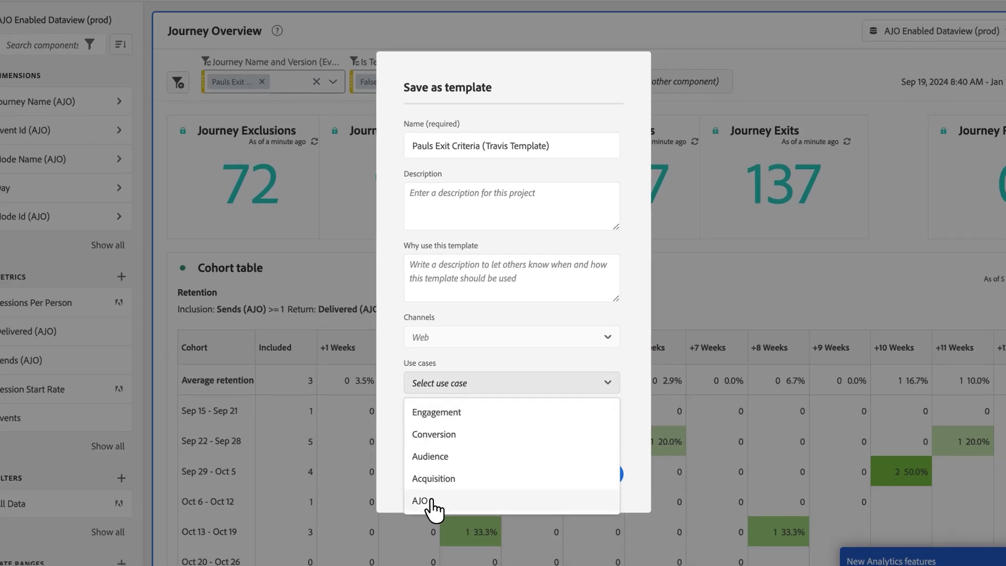
click(433, 502)
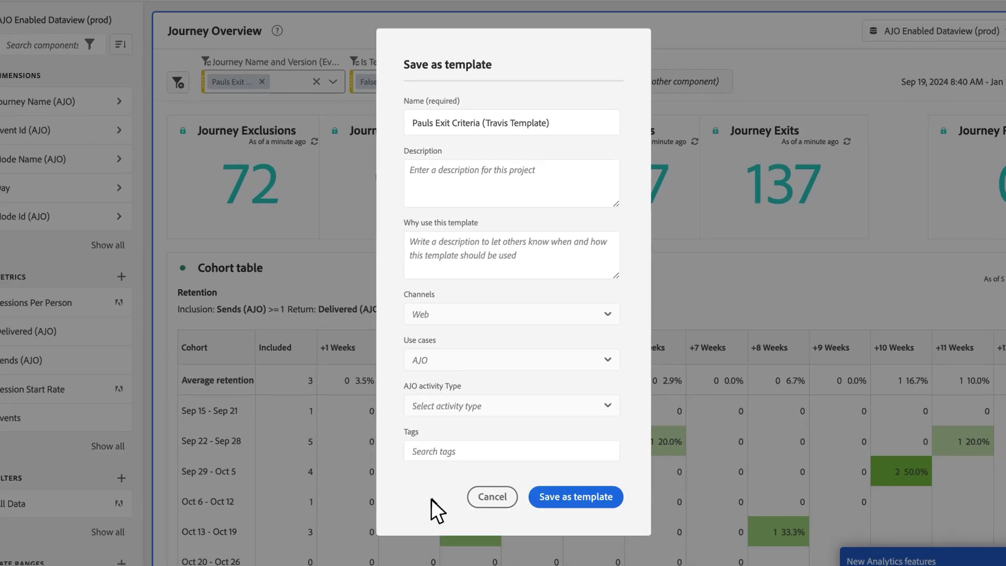
click(445, 414)
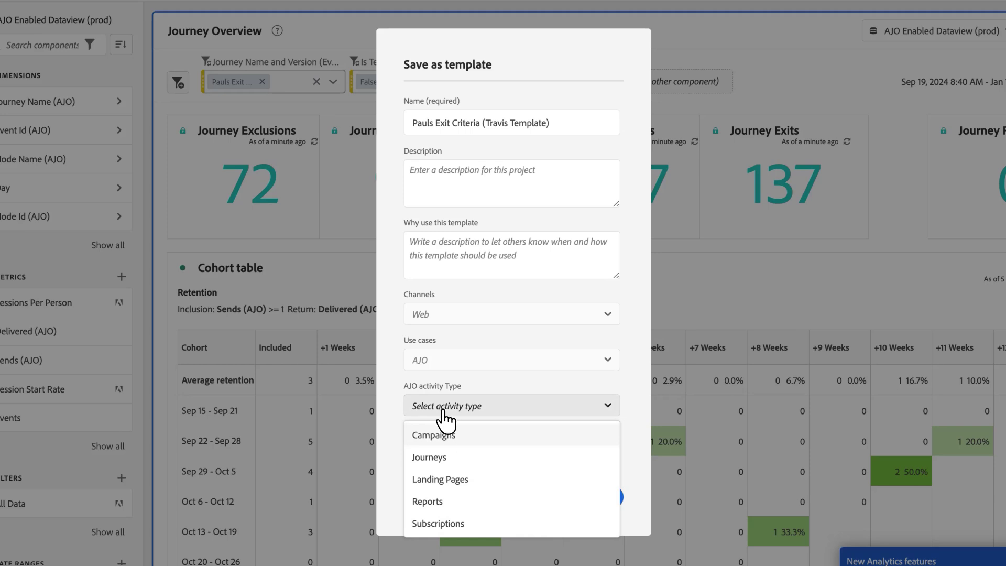
click(443, 458)
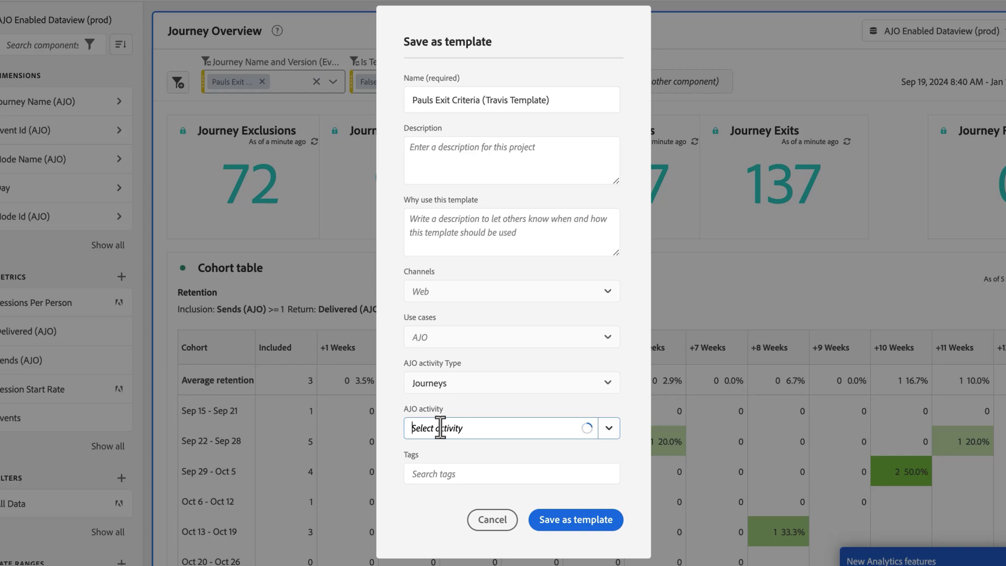
text(pau)
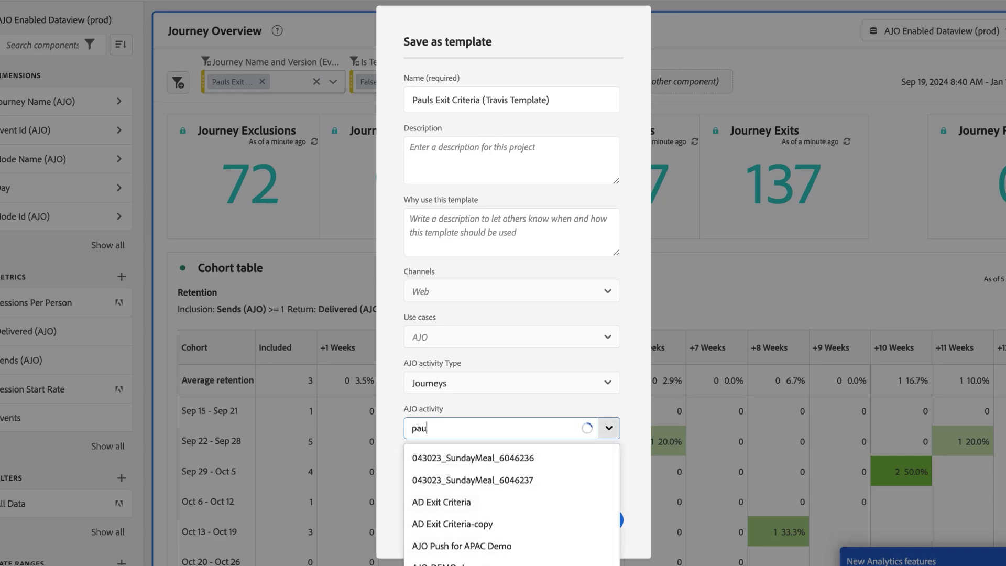
text(ls ex)
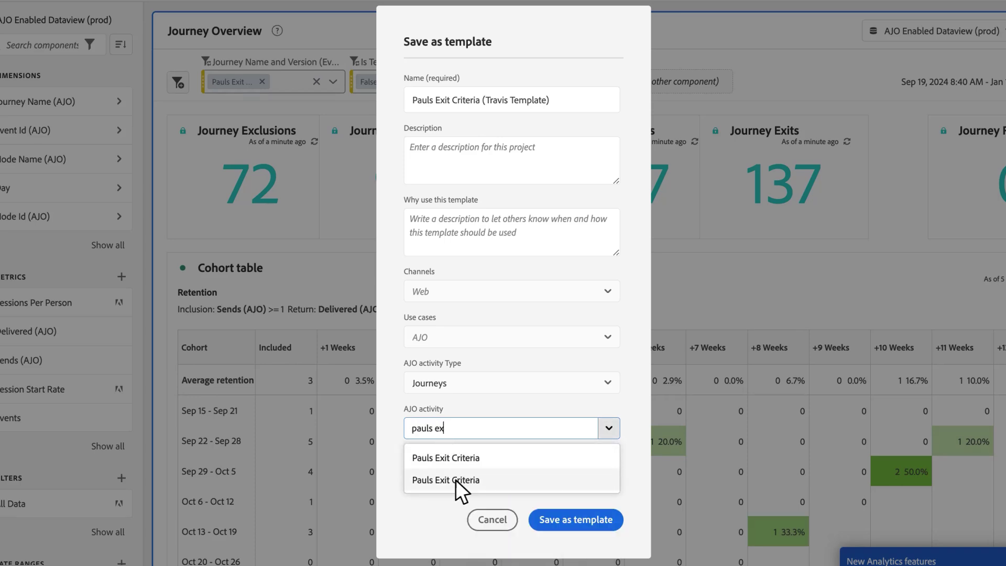
click(455, 480)
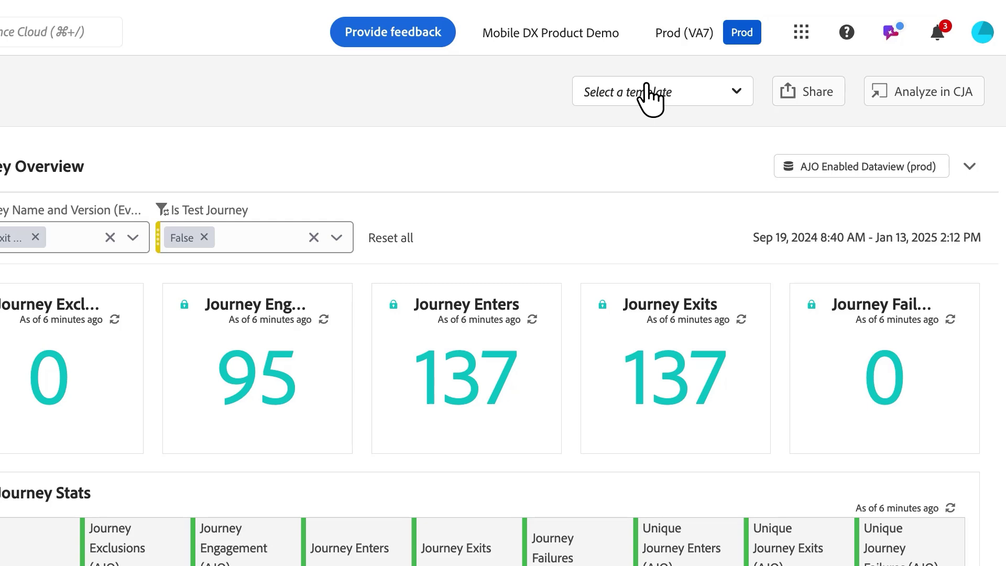
- Load the custom 'Pauls Exit Criteria' template so Journey Stats shows Sends (AJO) 72 and Delivered (AJO) 41
click(650, 94)
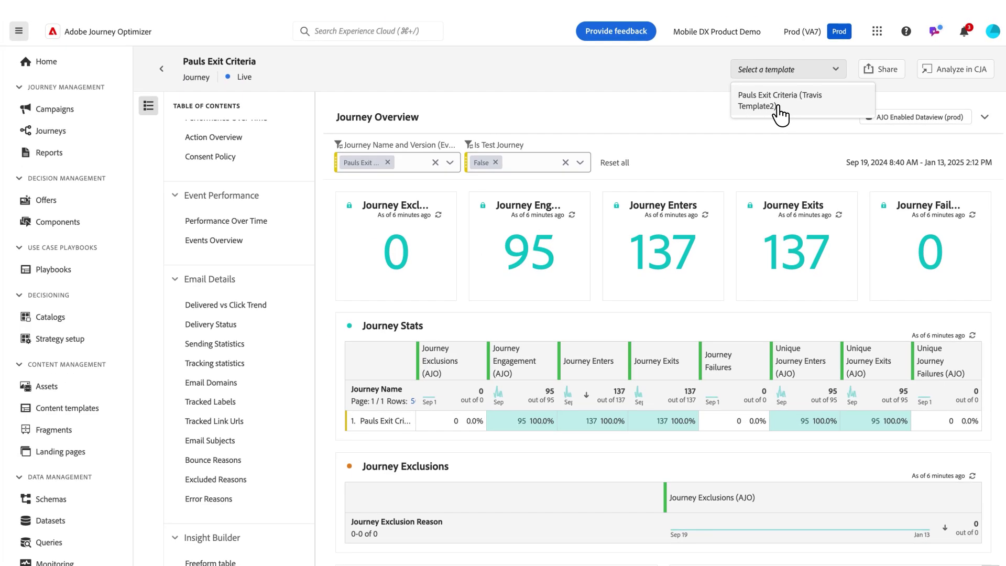
click(781, 107)
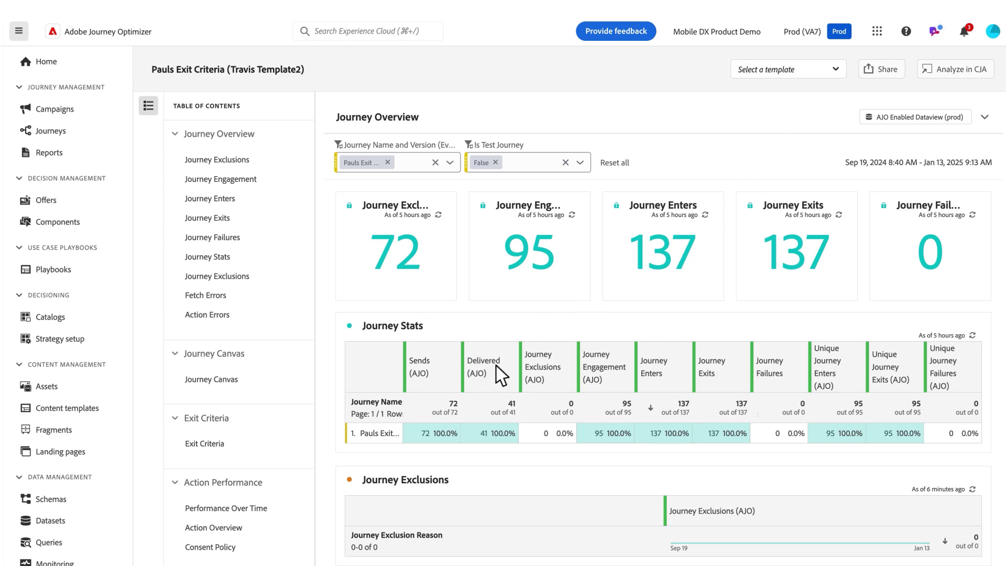
- Show the report template list again, revealing the default Adobe template option
click(783, 71)
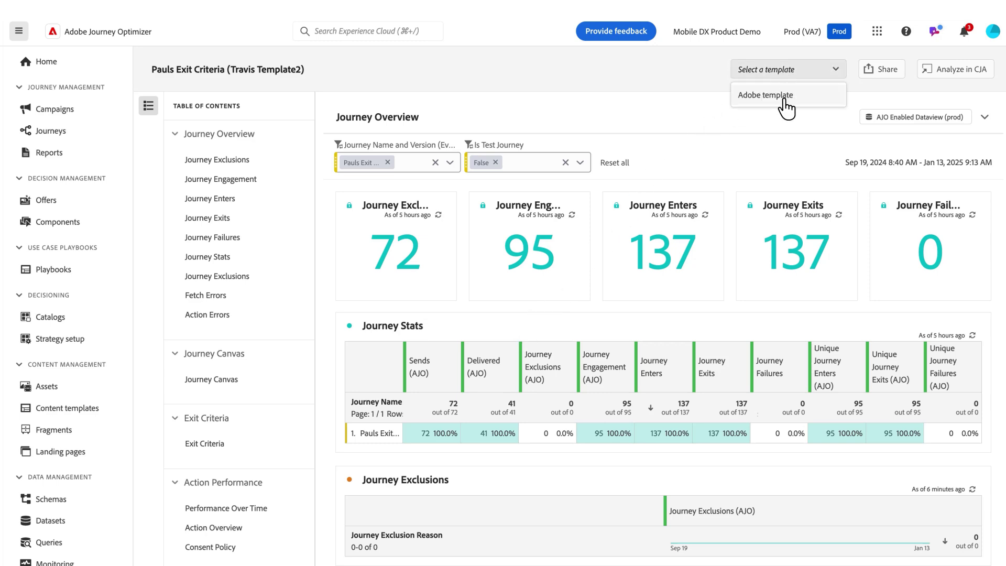